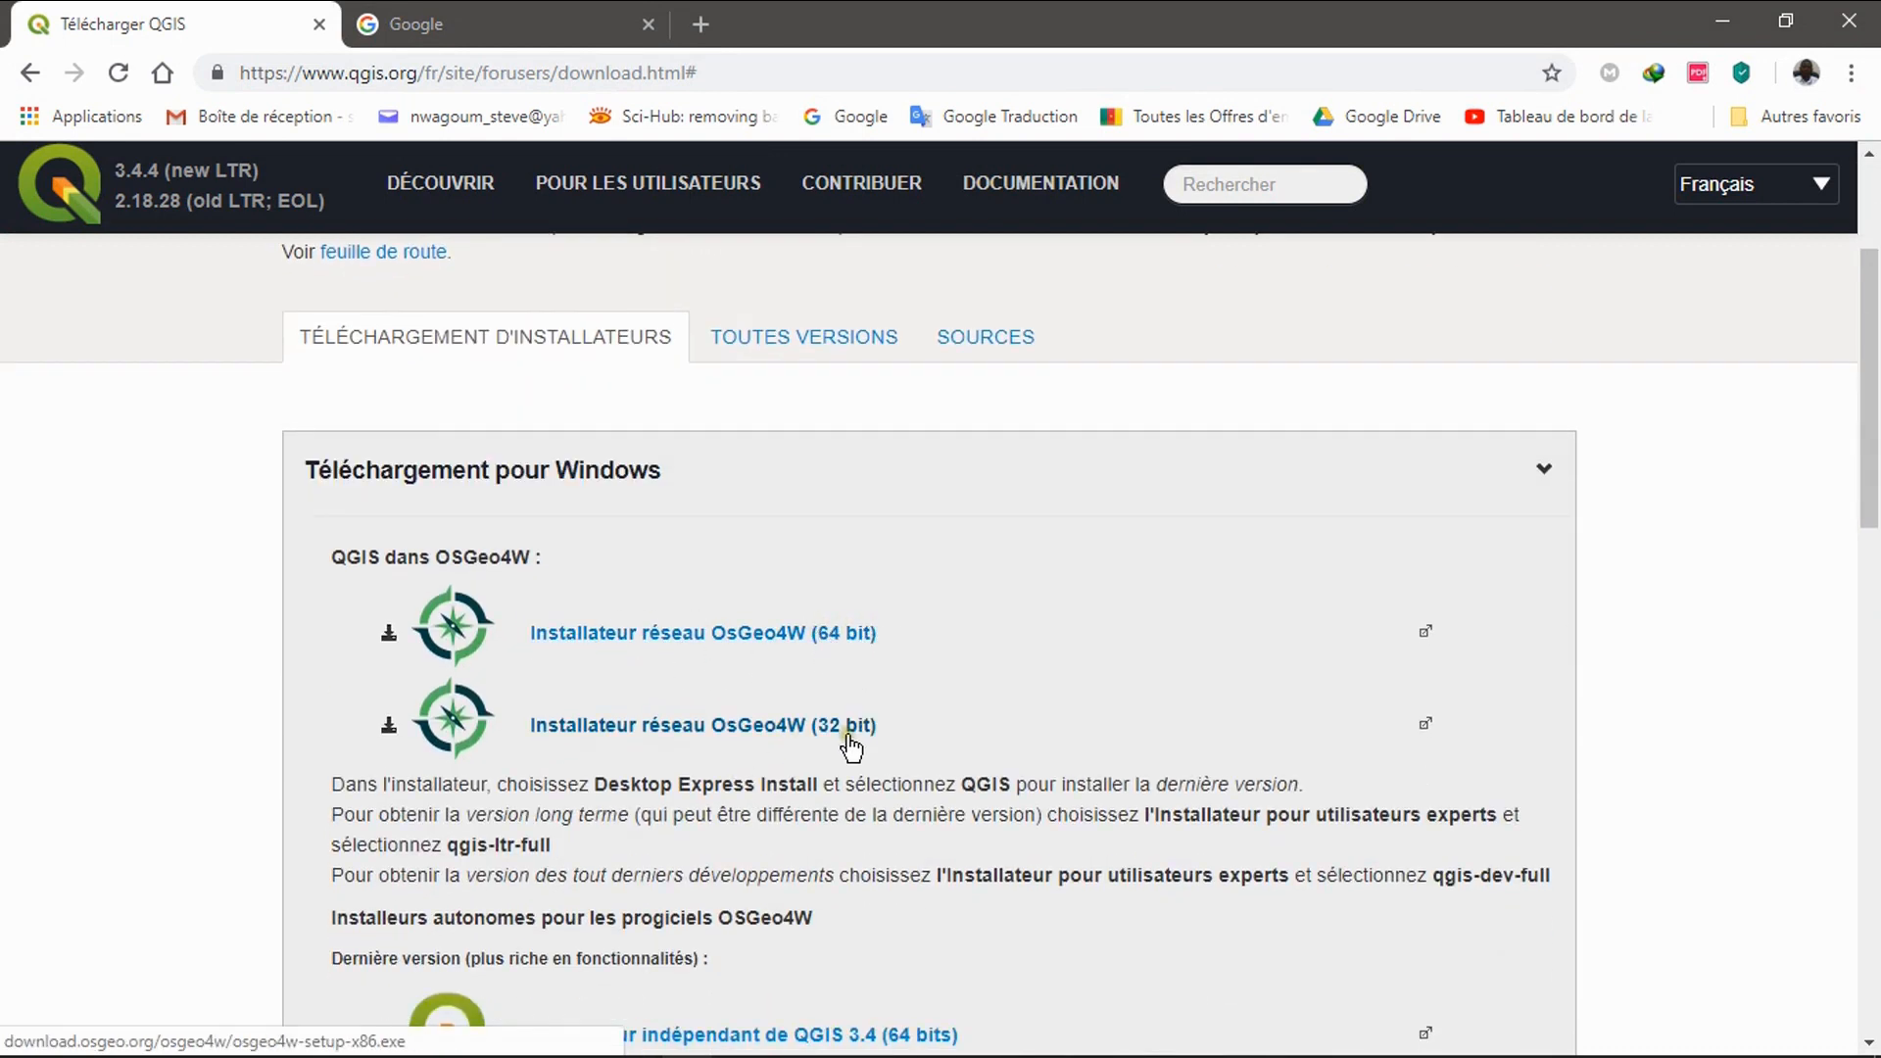
- Cancel the duplicate download of the 64-bit OSGeo4W network installer and run the existing osgeo4w-setup-x86_64 from the Programs download folder
left_click(818, 637)
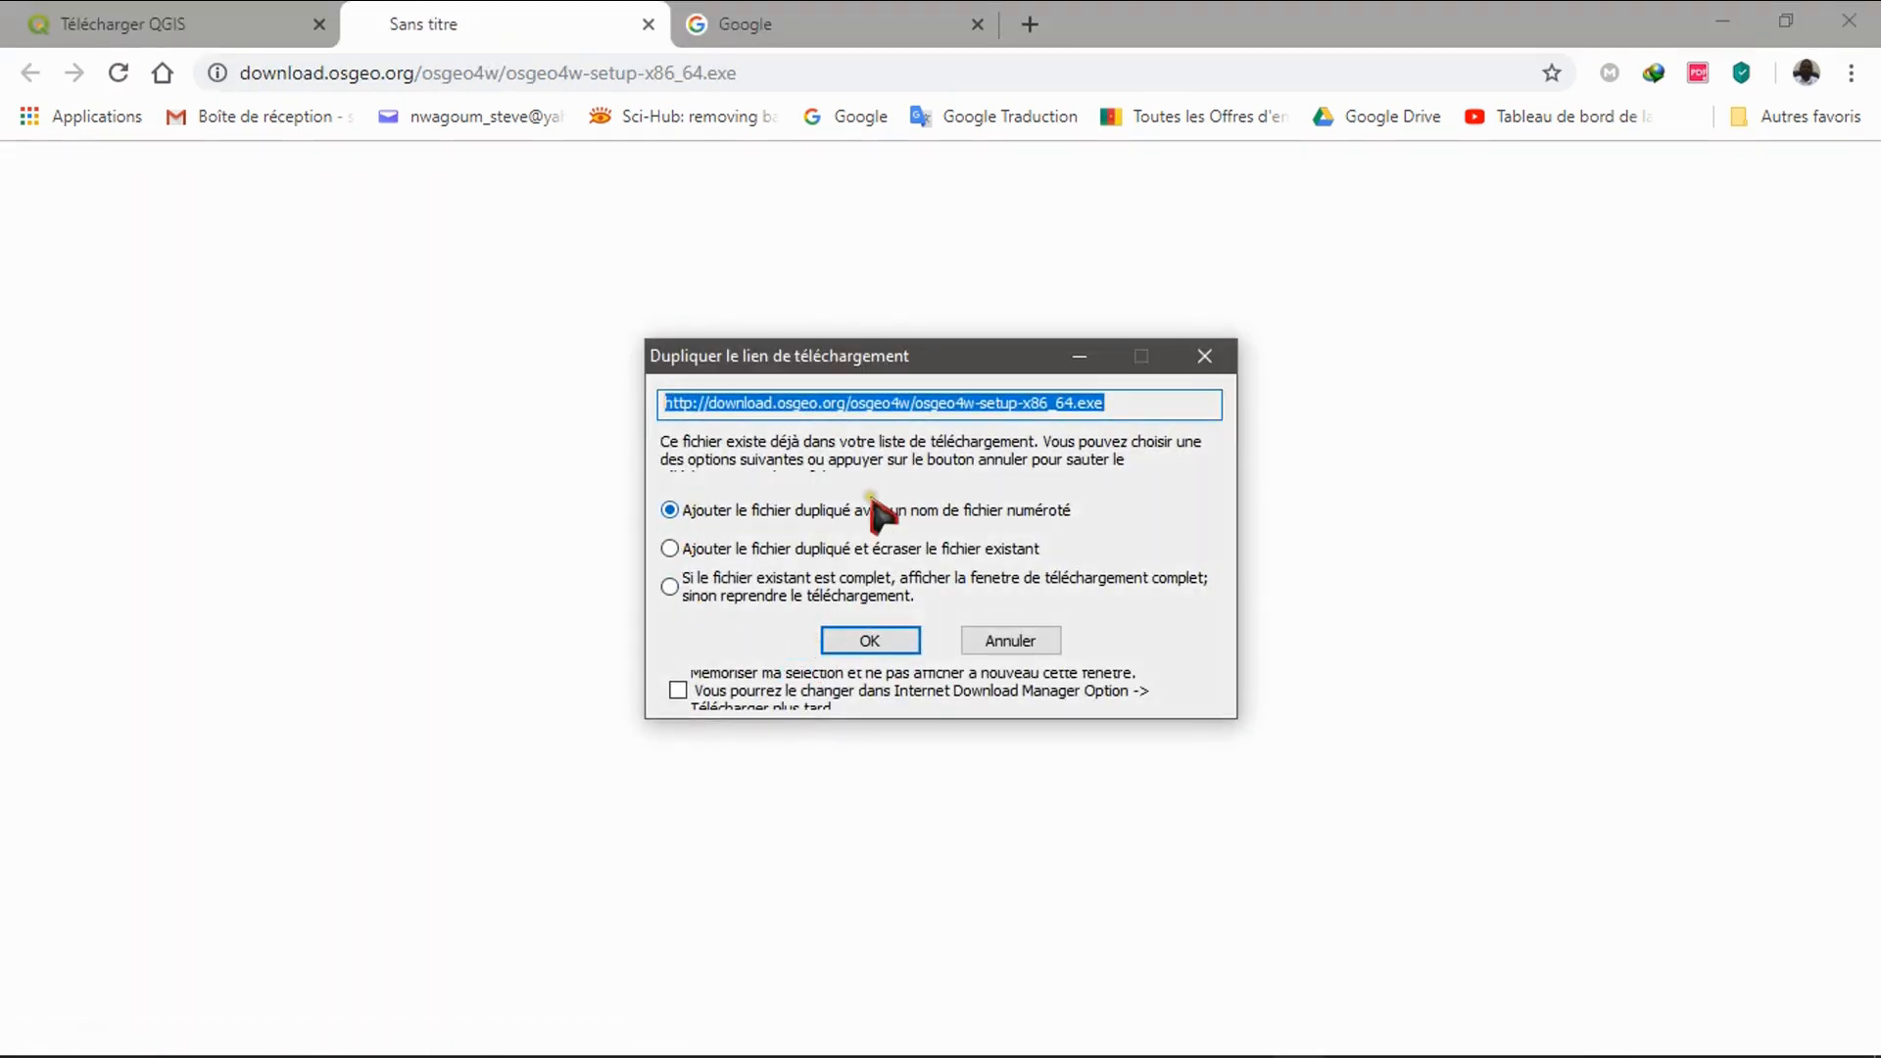
left_click(1022, 648)
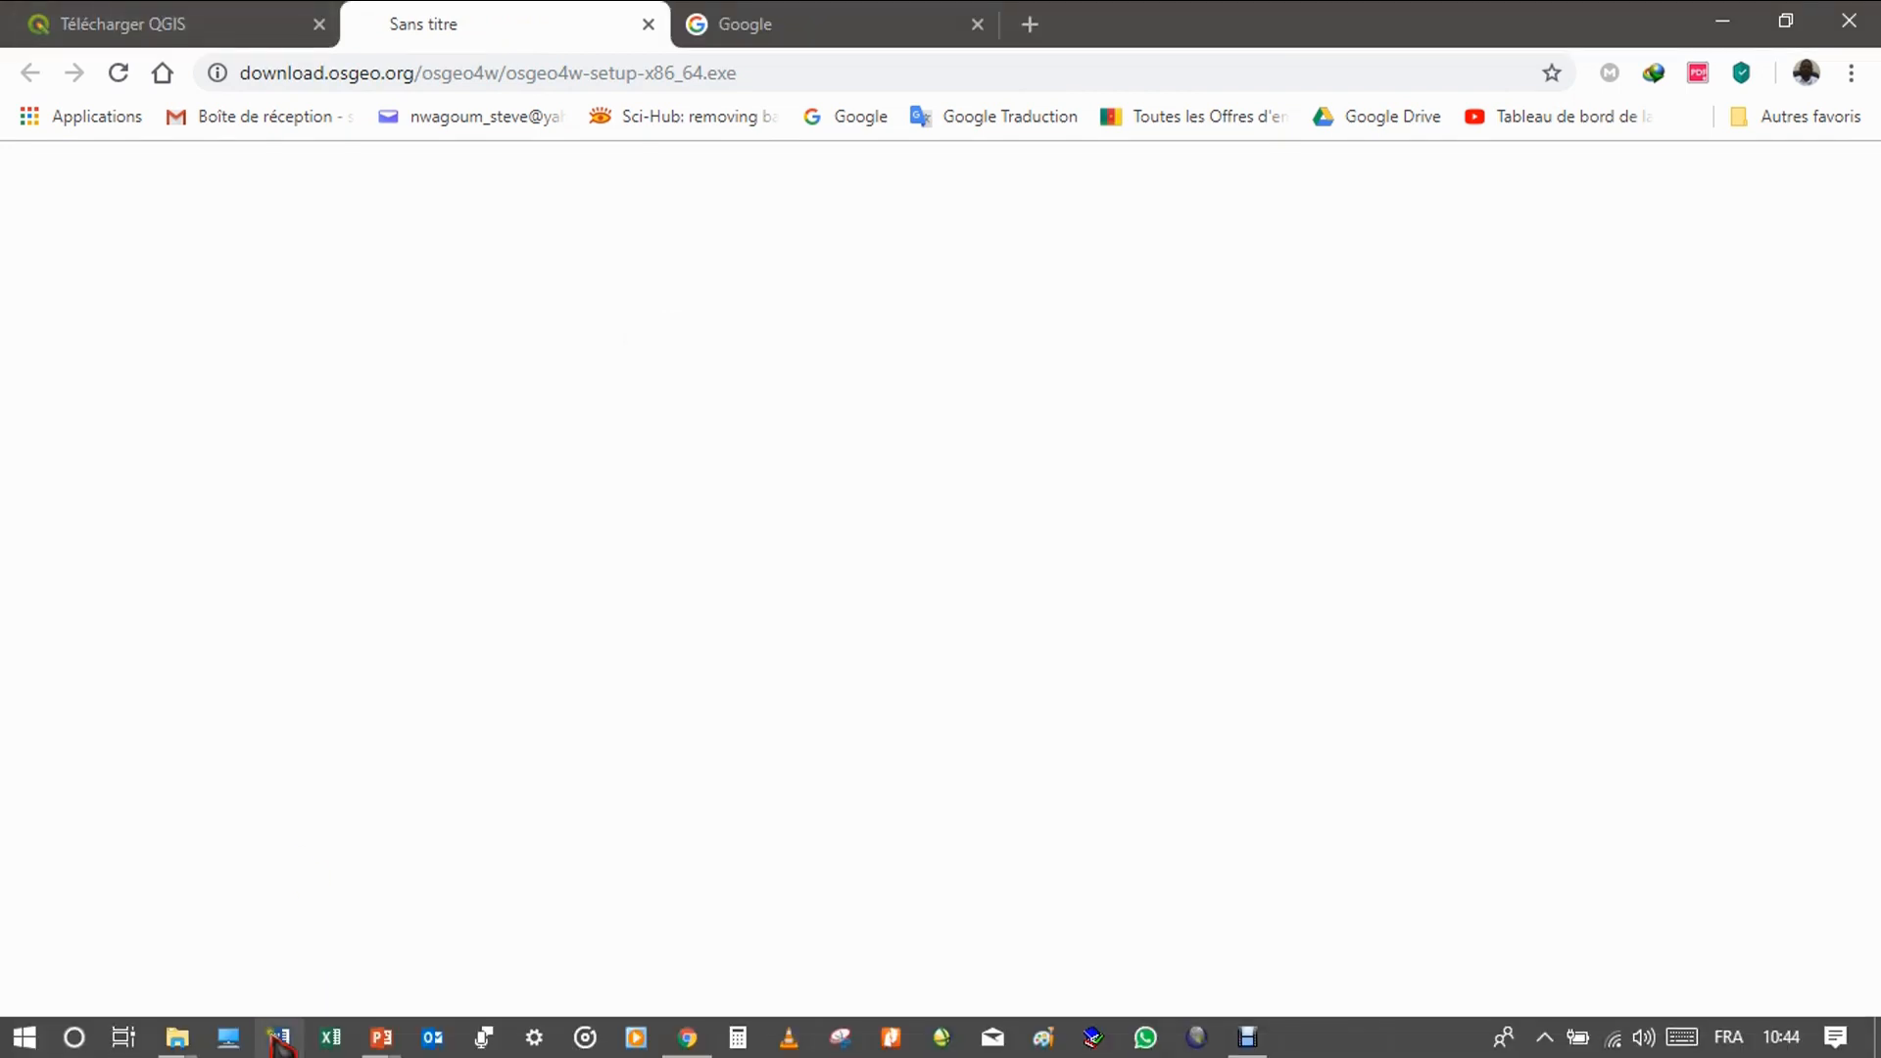
mouse_move(179, 1047)
left_click(184, 911)
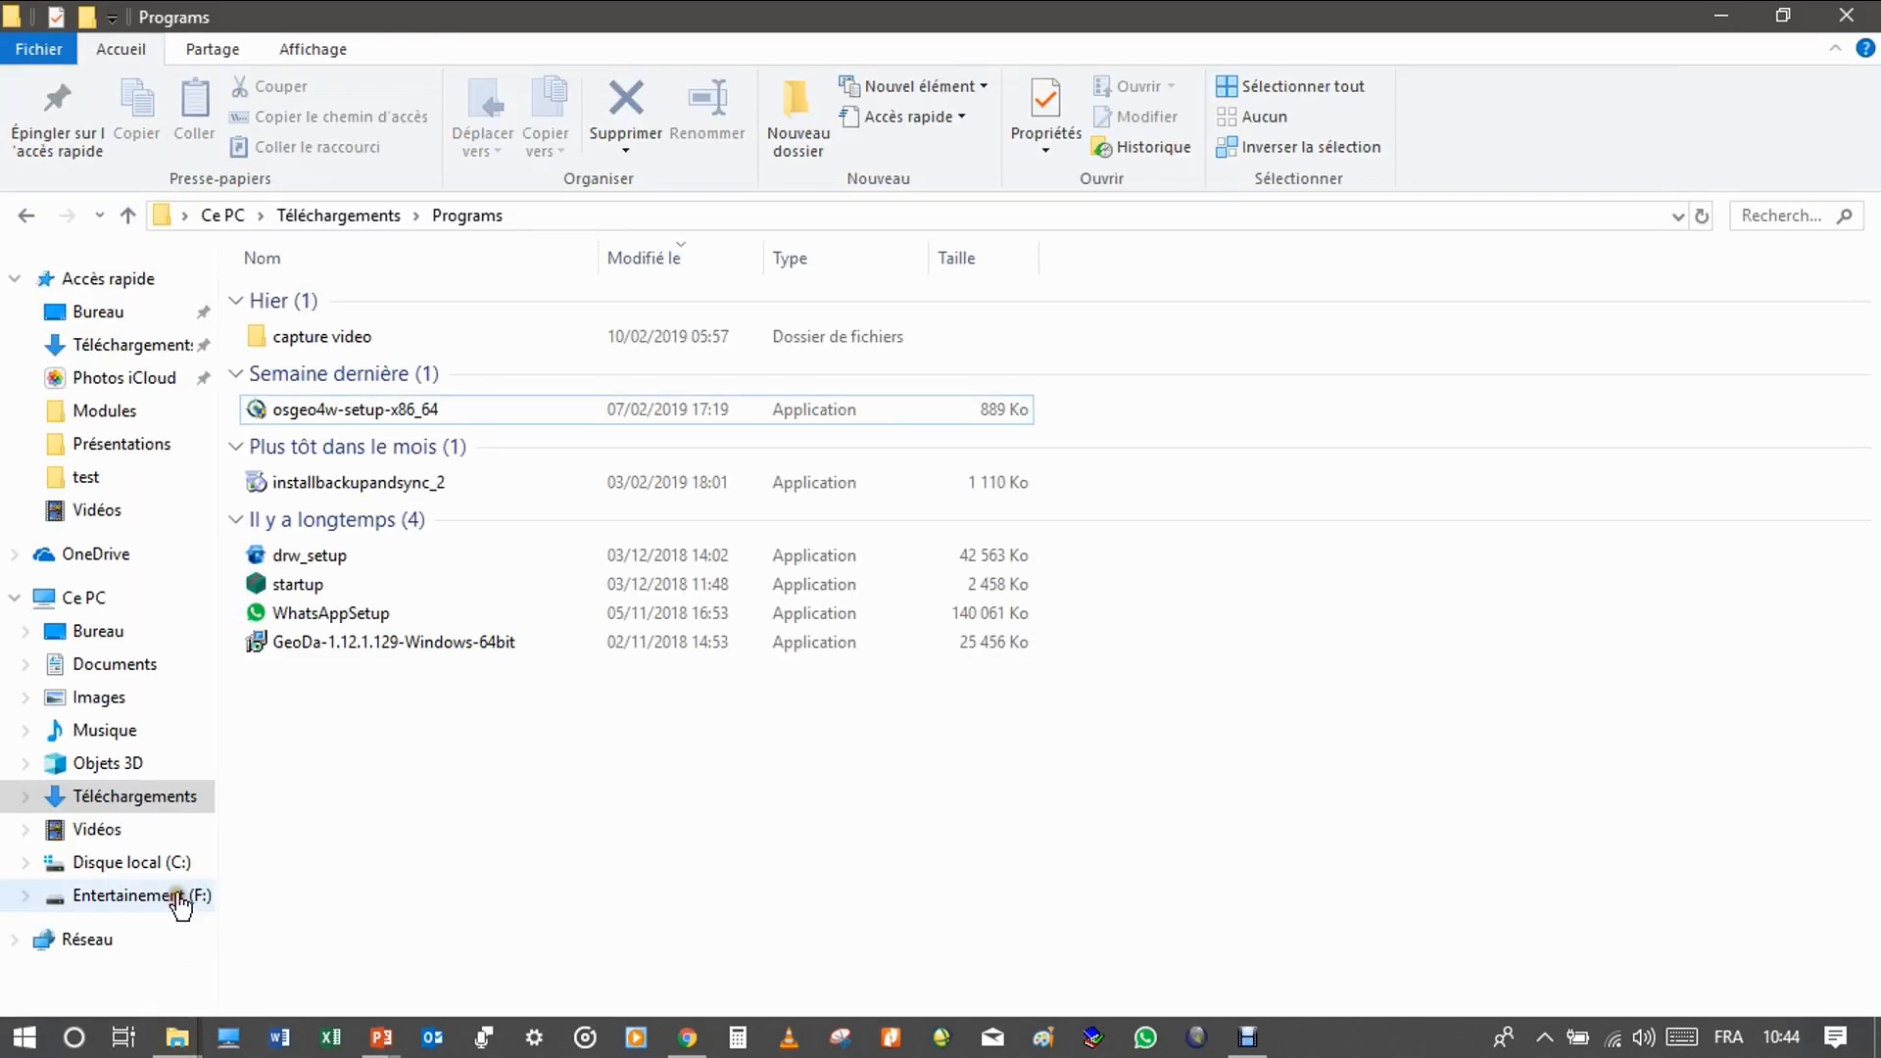
double_click(373, 410)
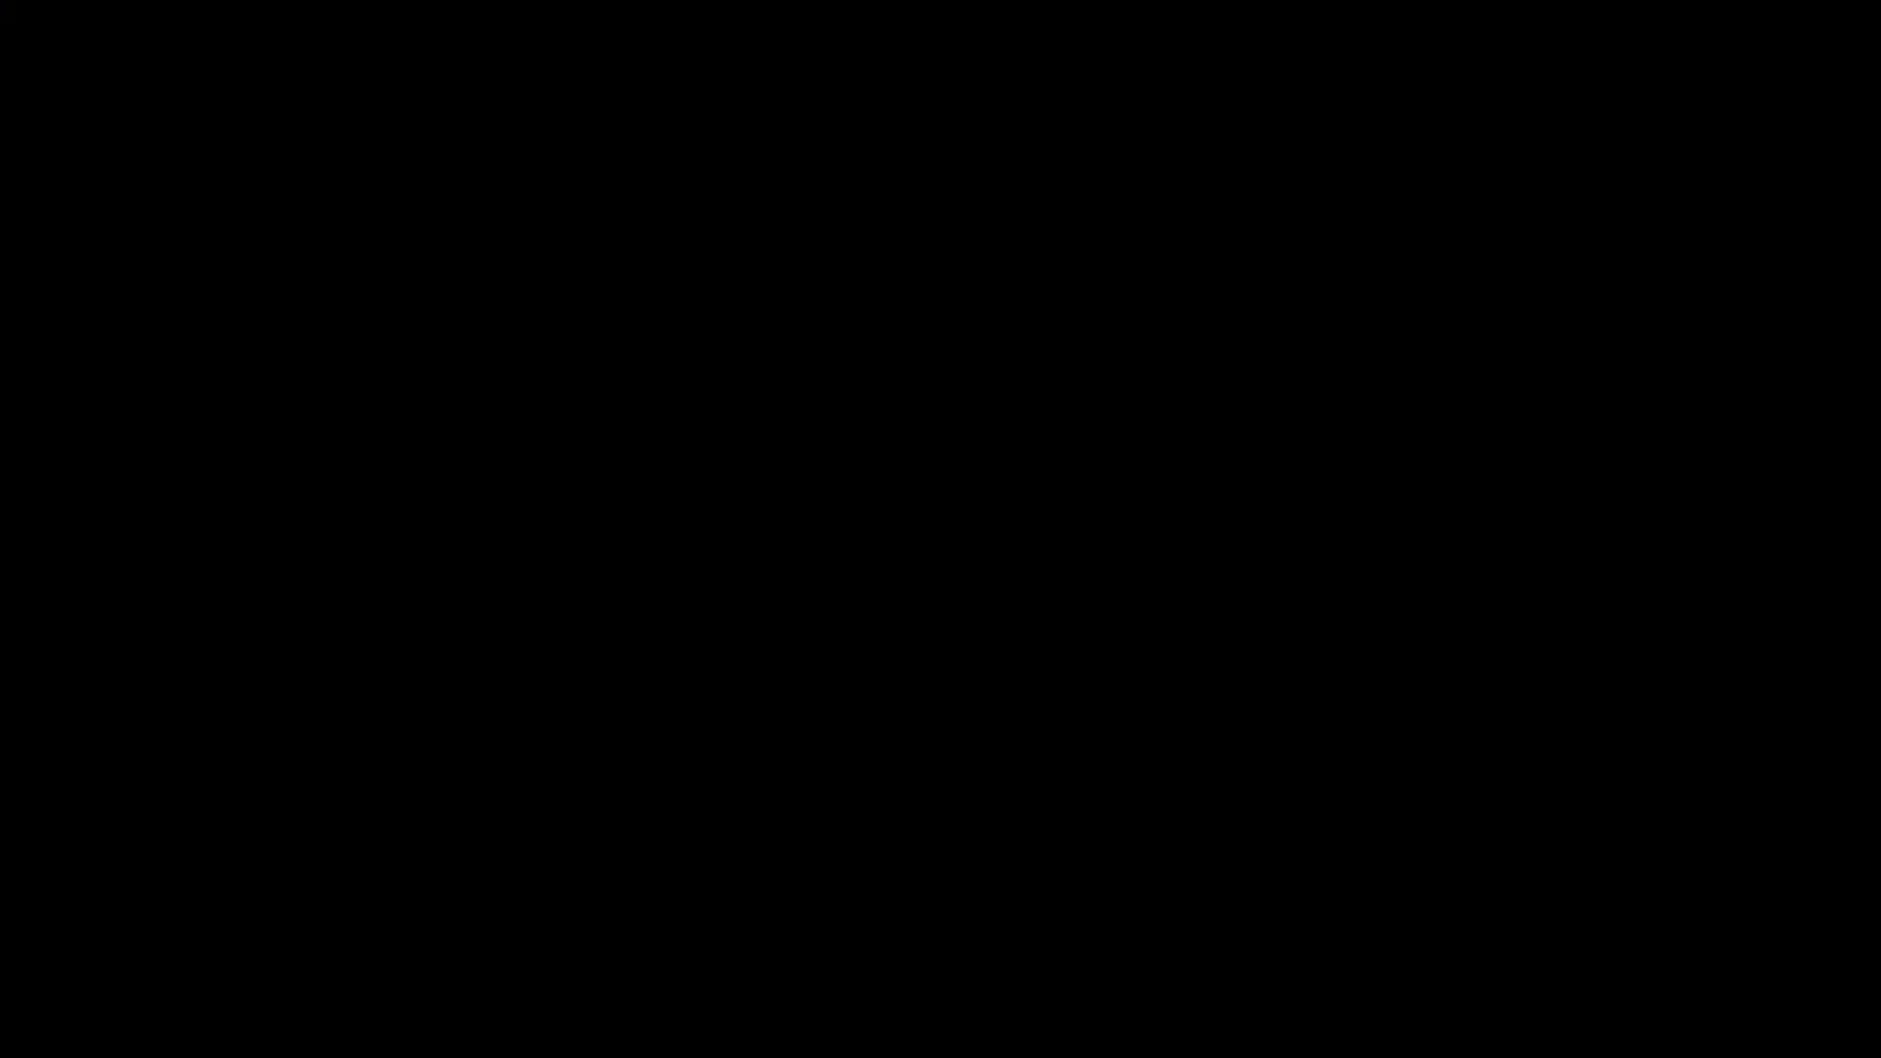
left_click(805, 701)
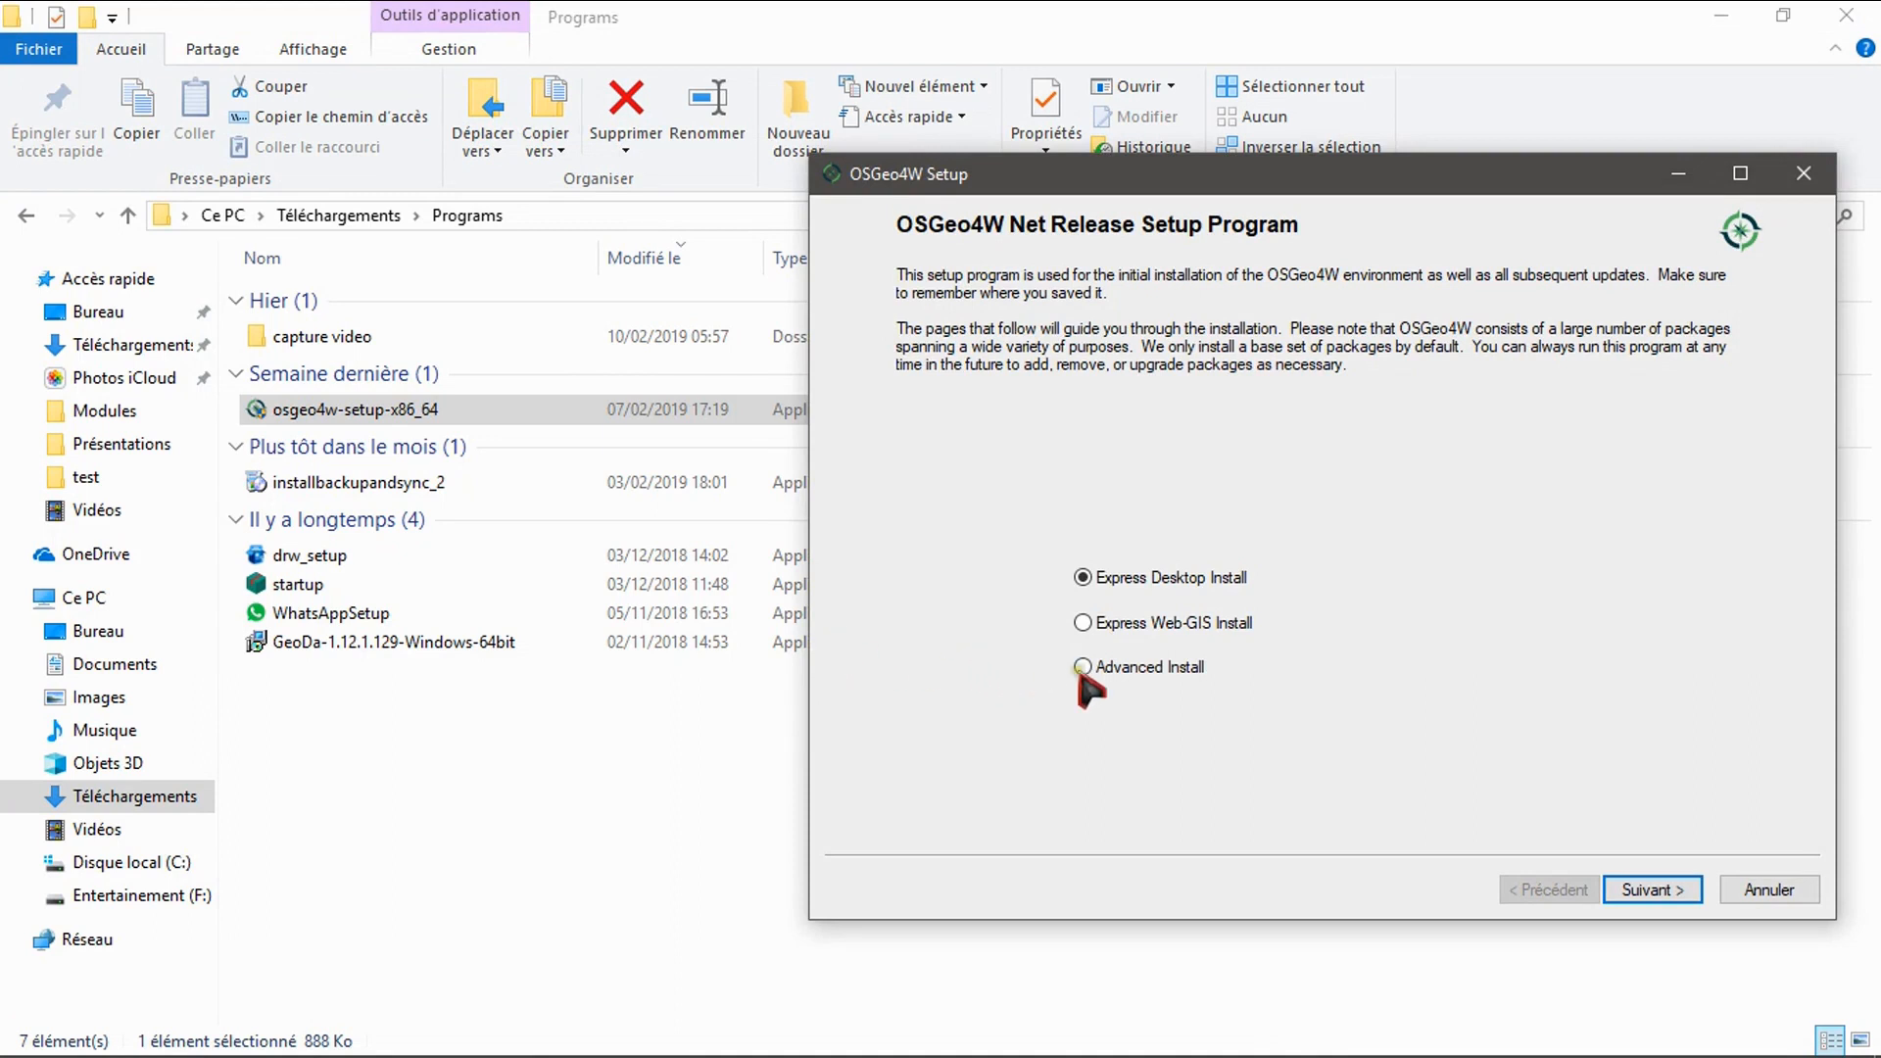
- Choose an Advanced Install from the Internet into C:\OSGeo4W64 for all users, with desktop and Start menu icons
left_click(1650, 890)
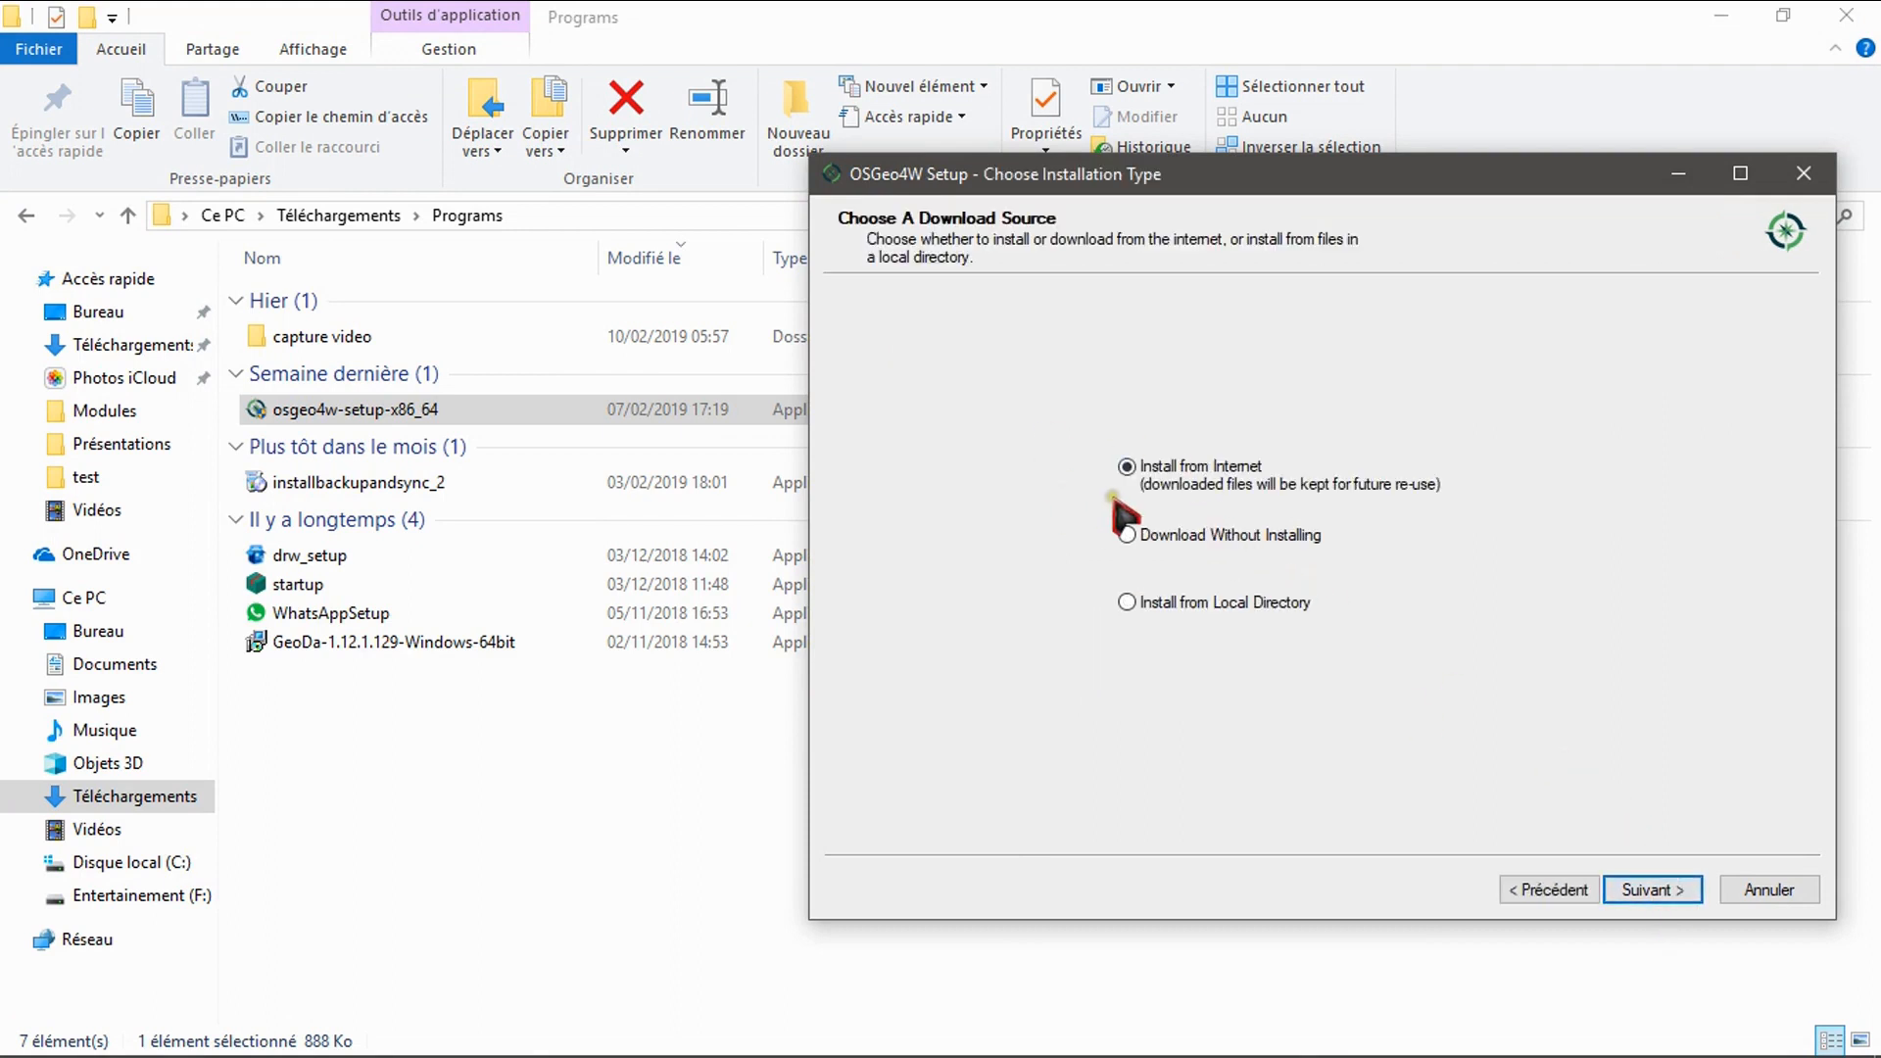
left_click(1653, 890)
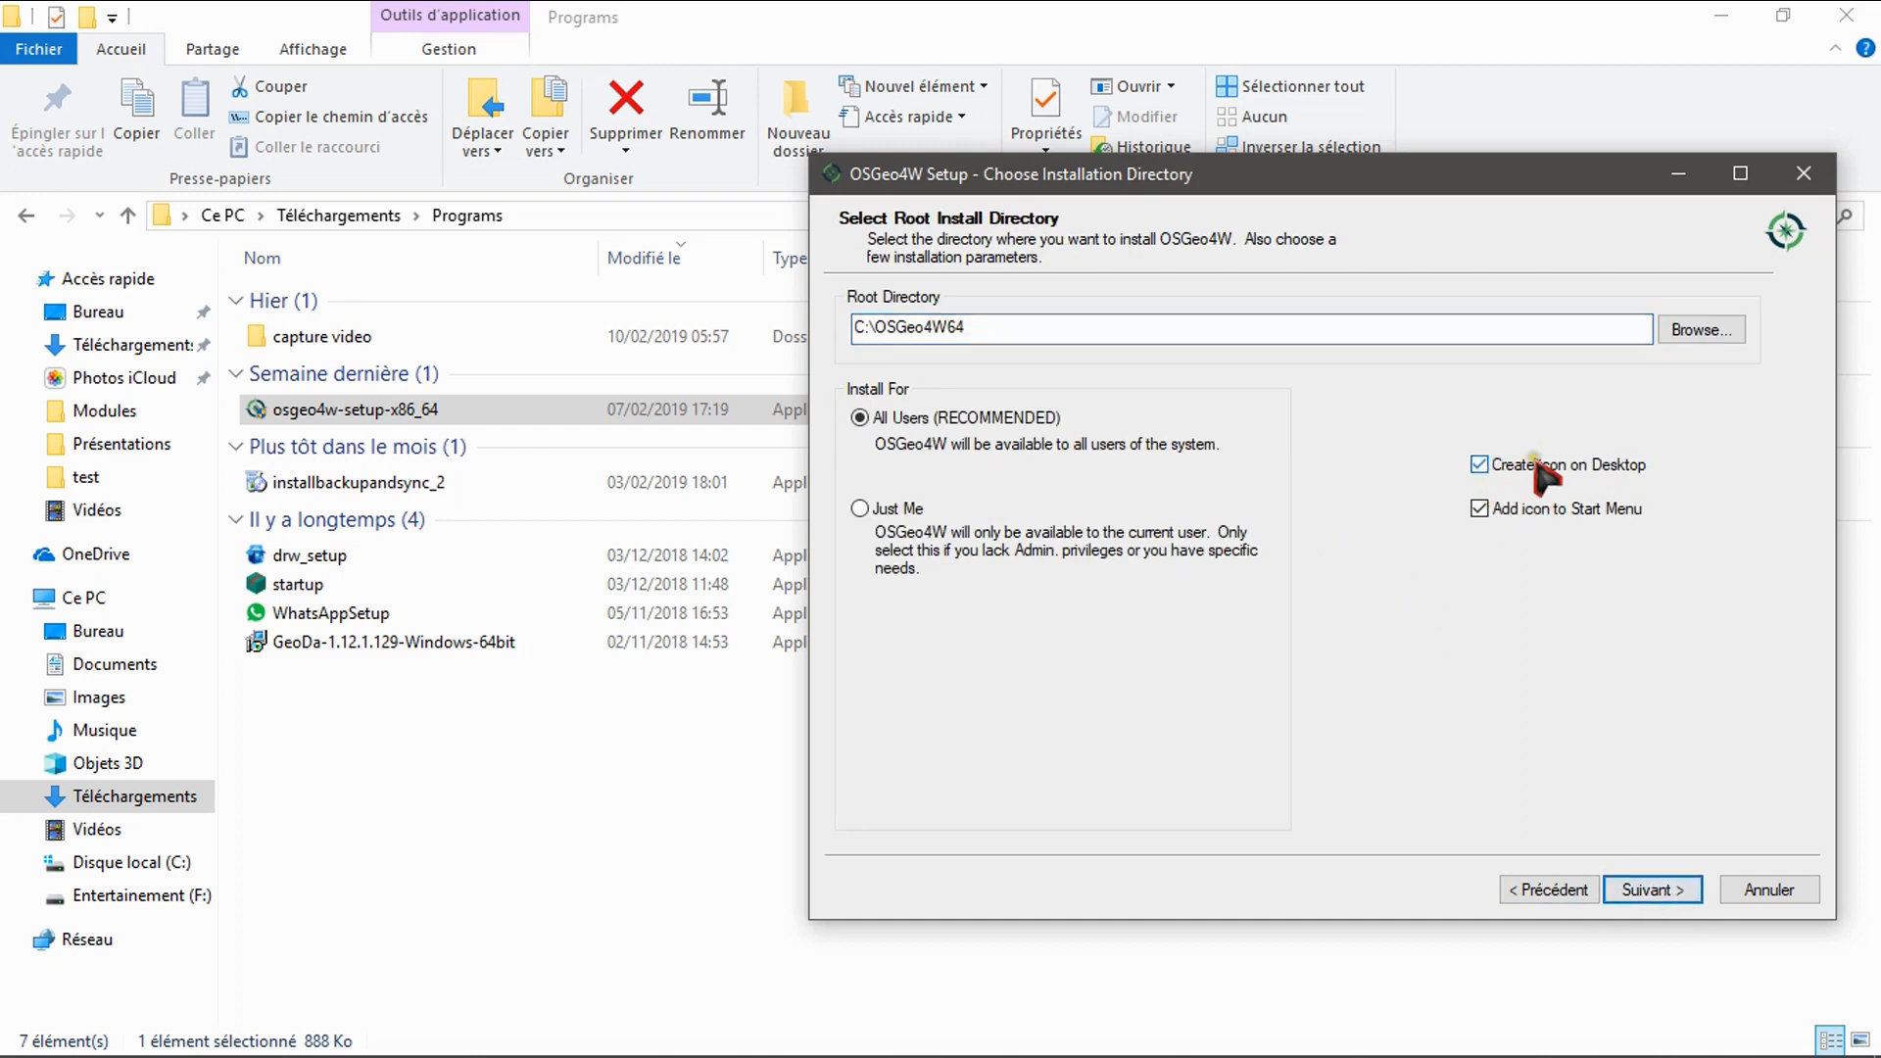
left_click(1652, 889)
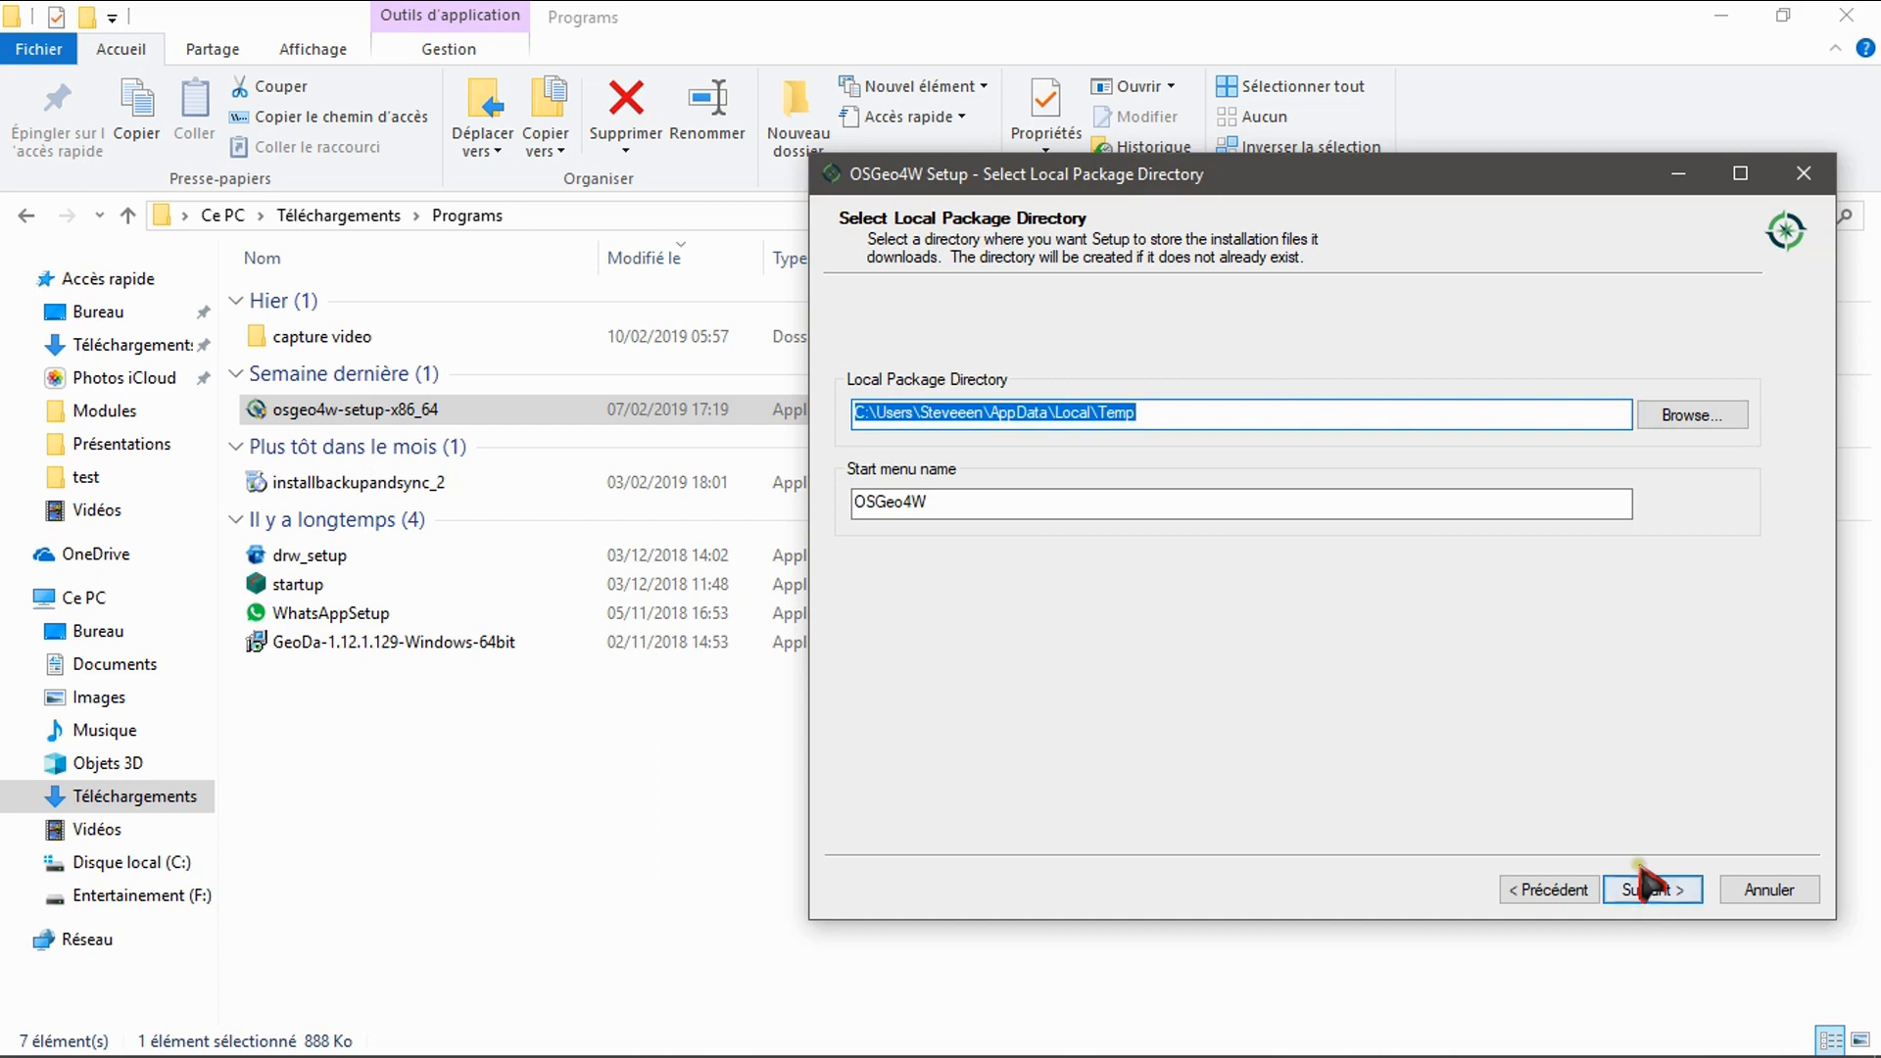
left_click(1653, 891)
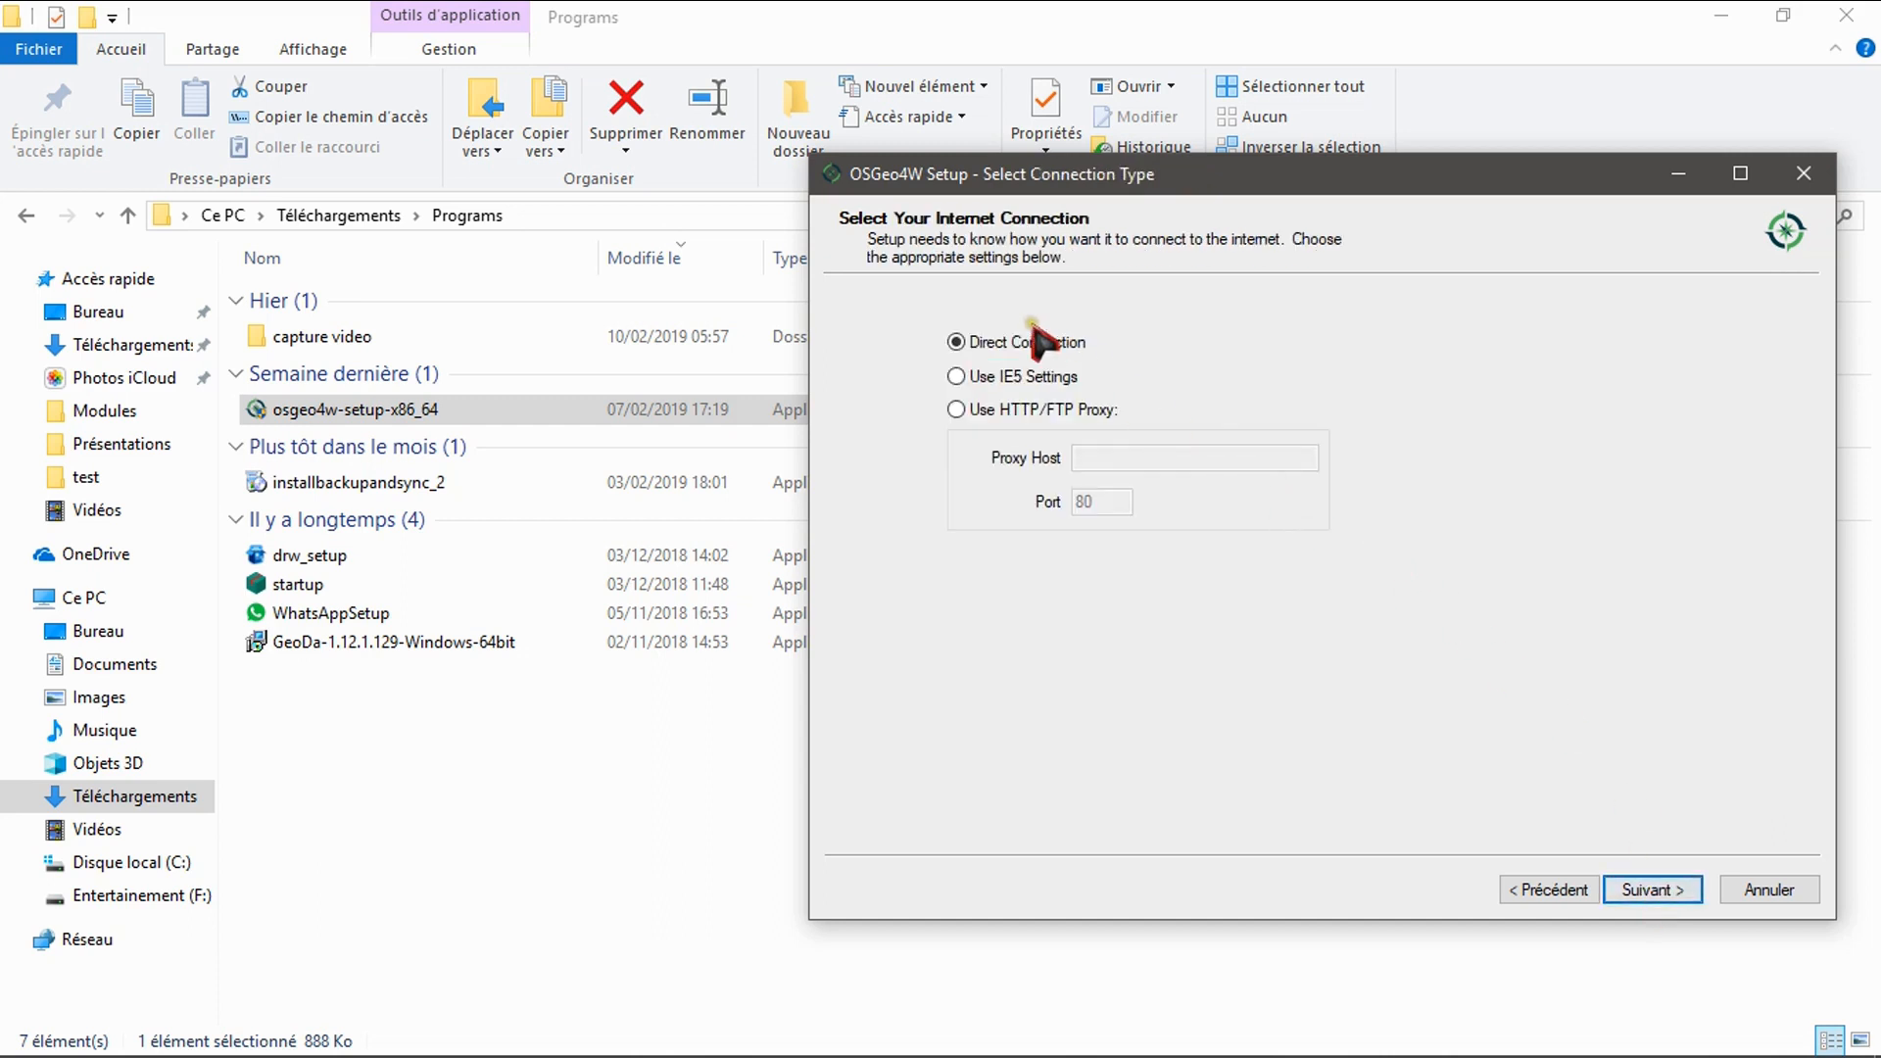
left_click(1675, 898)
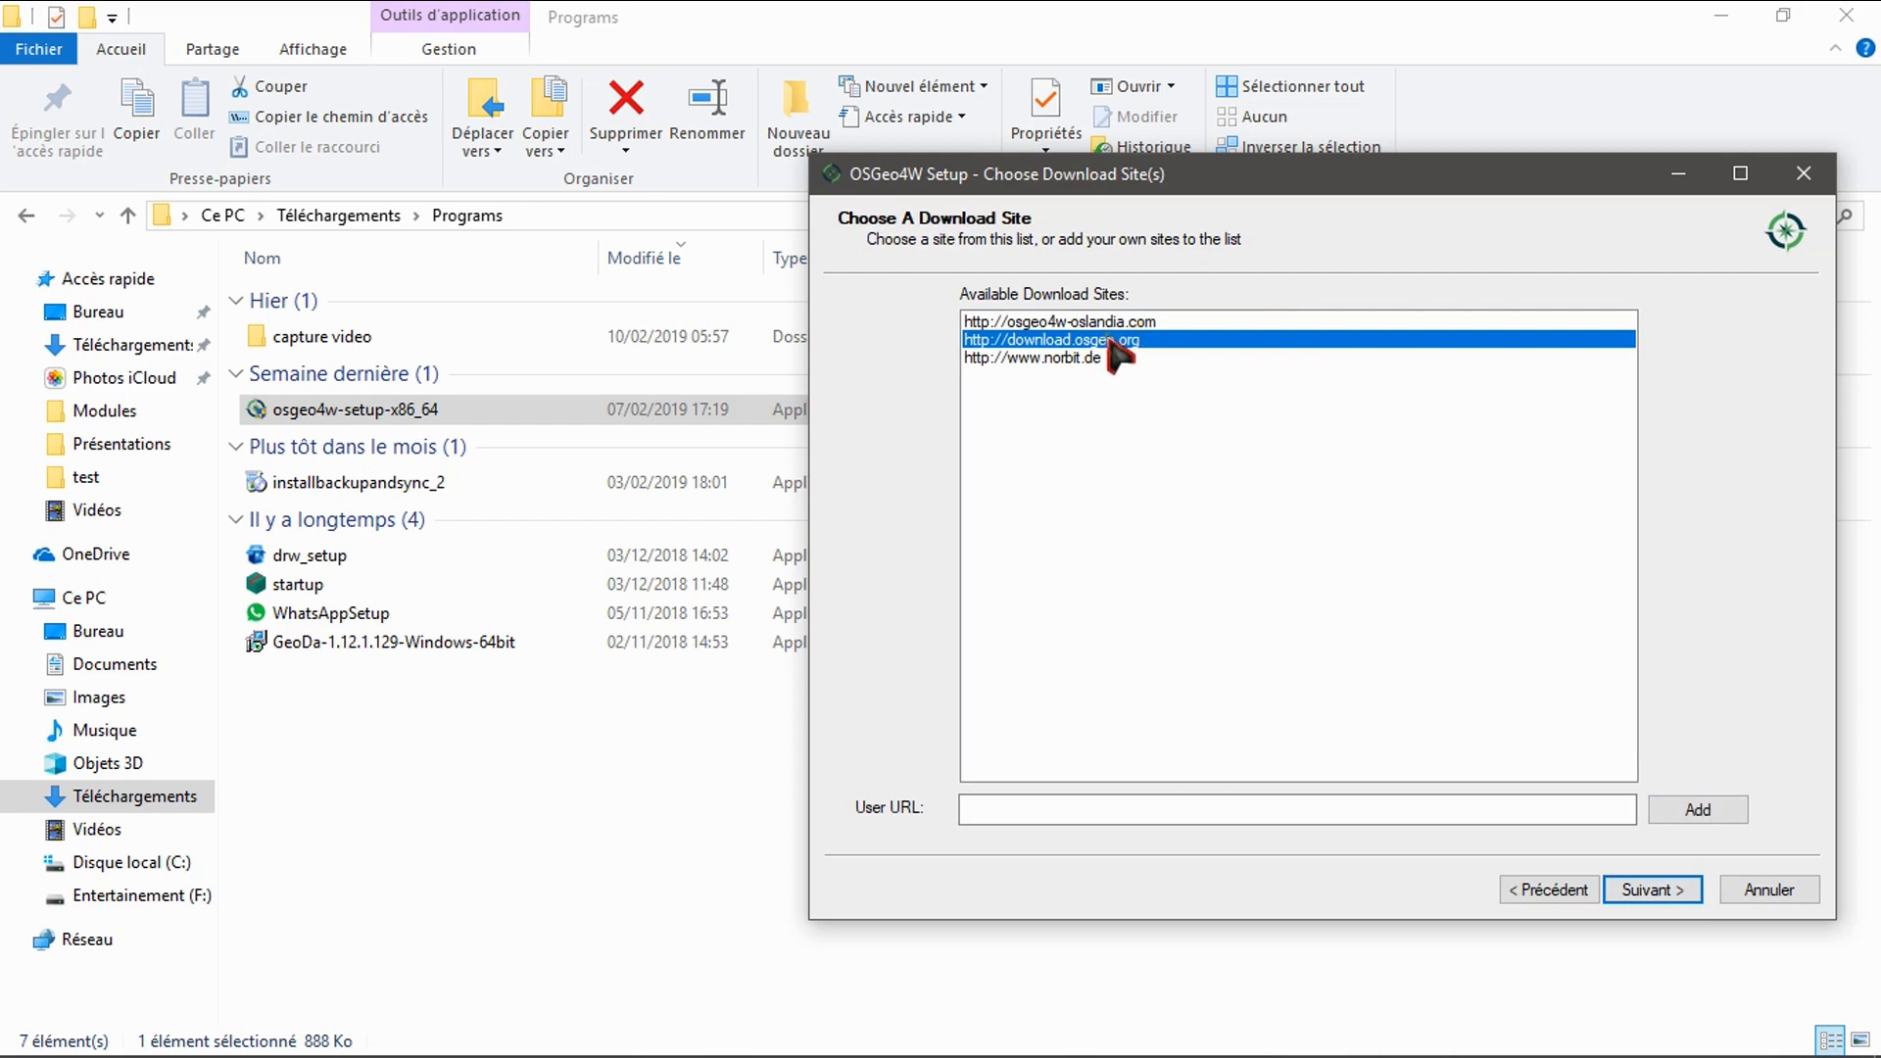
left_click(1653, 894)
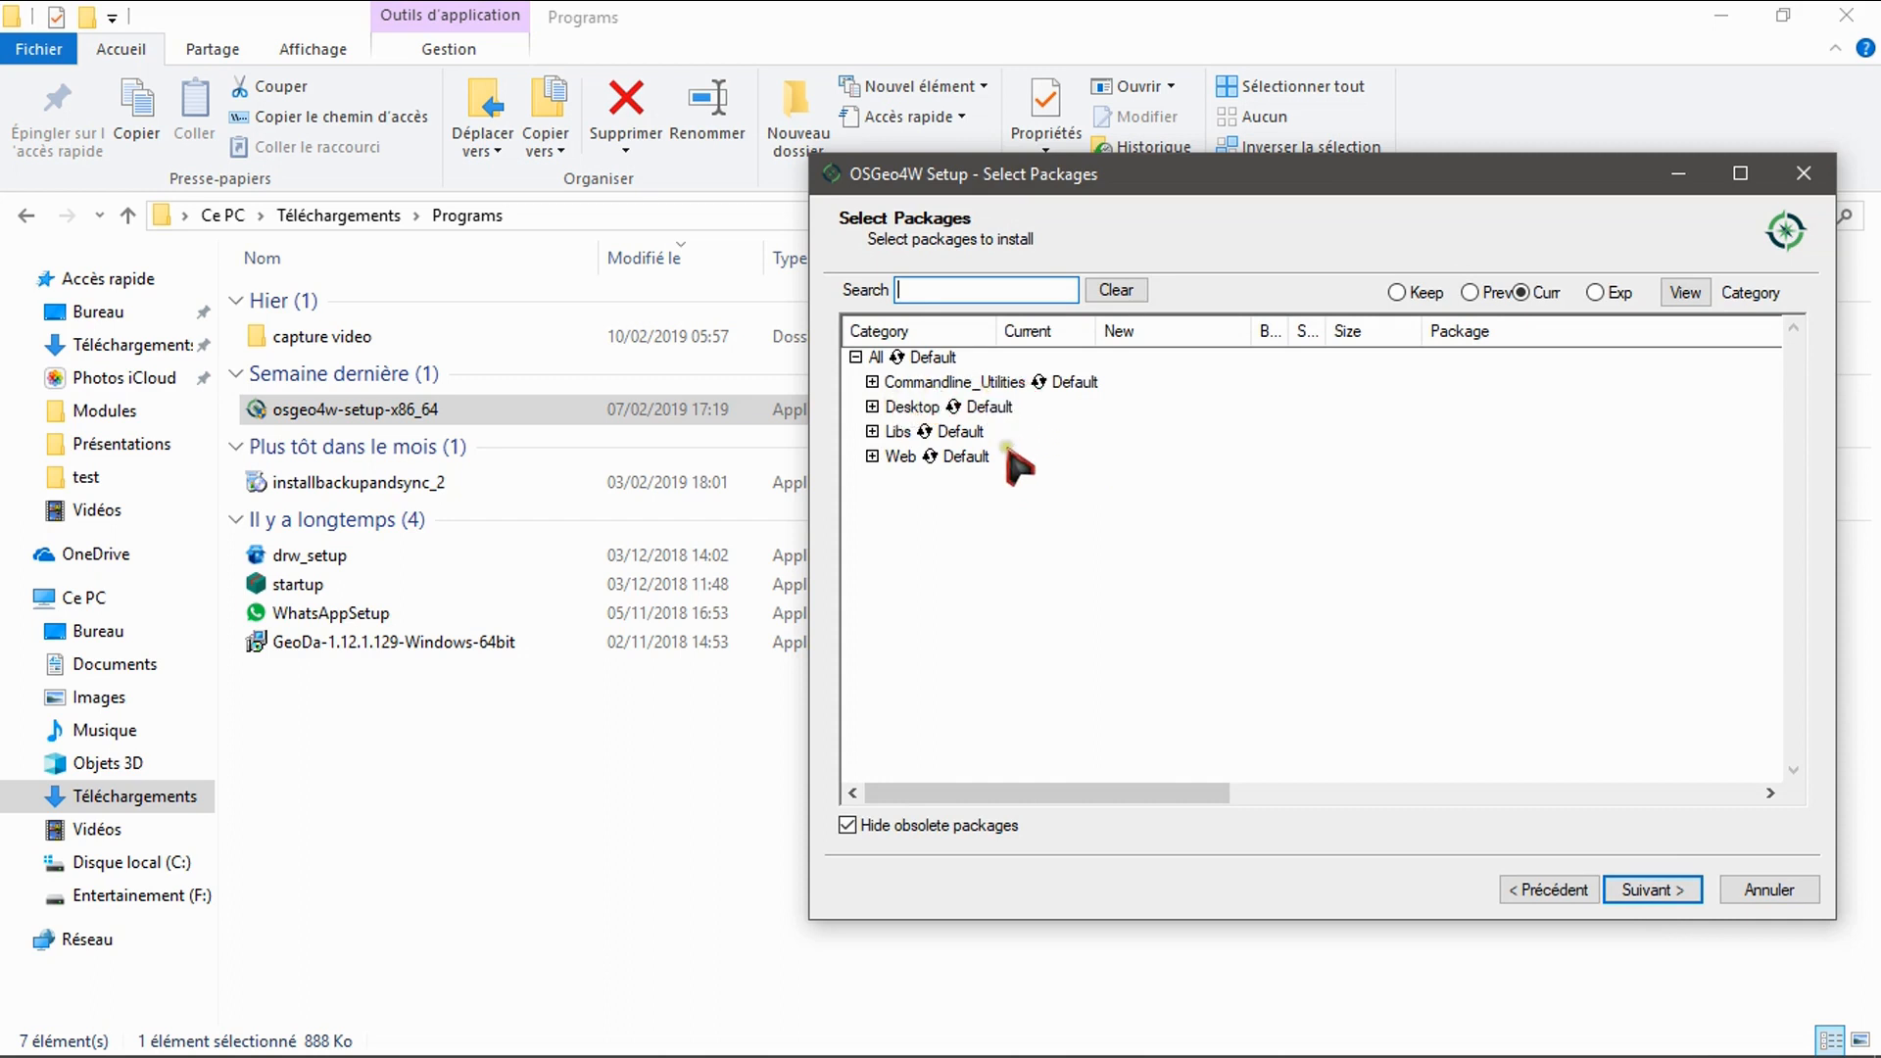
- Set the grass, qgis and saga packages in the Desktop category to Reinstall
left_click(872, 406)
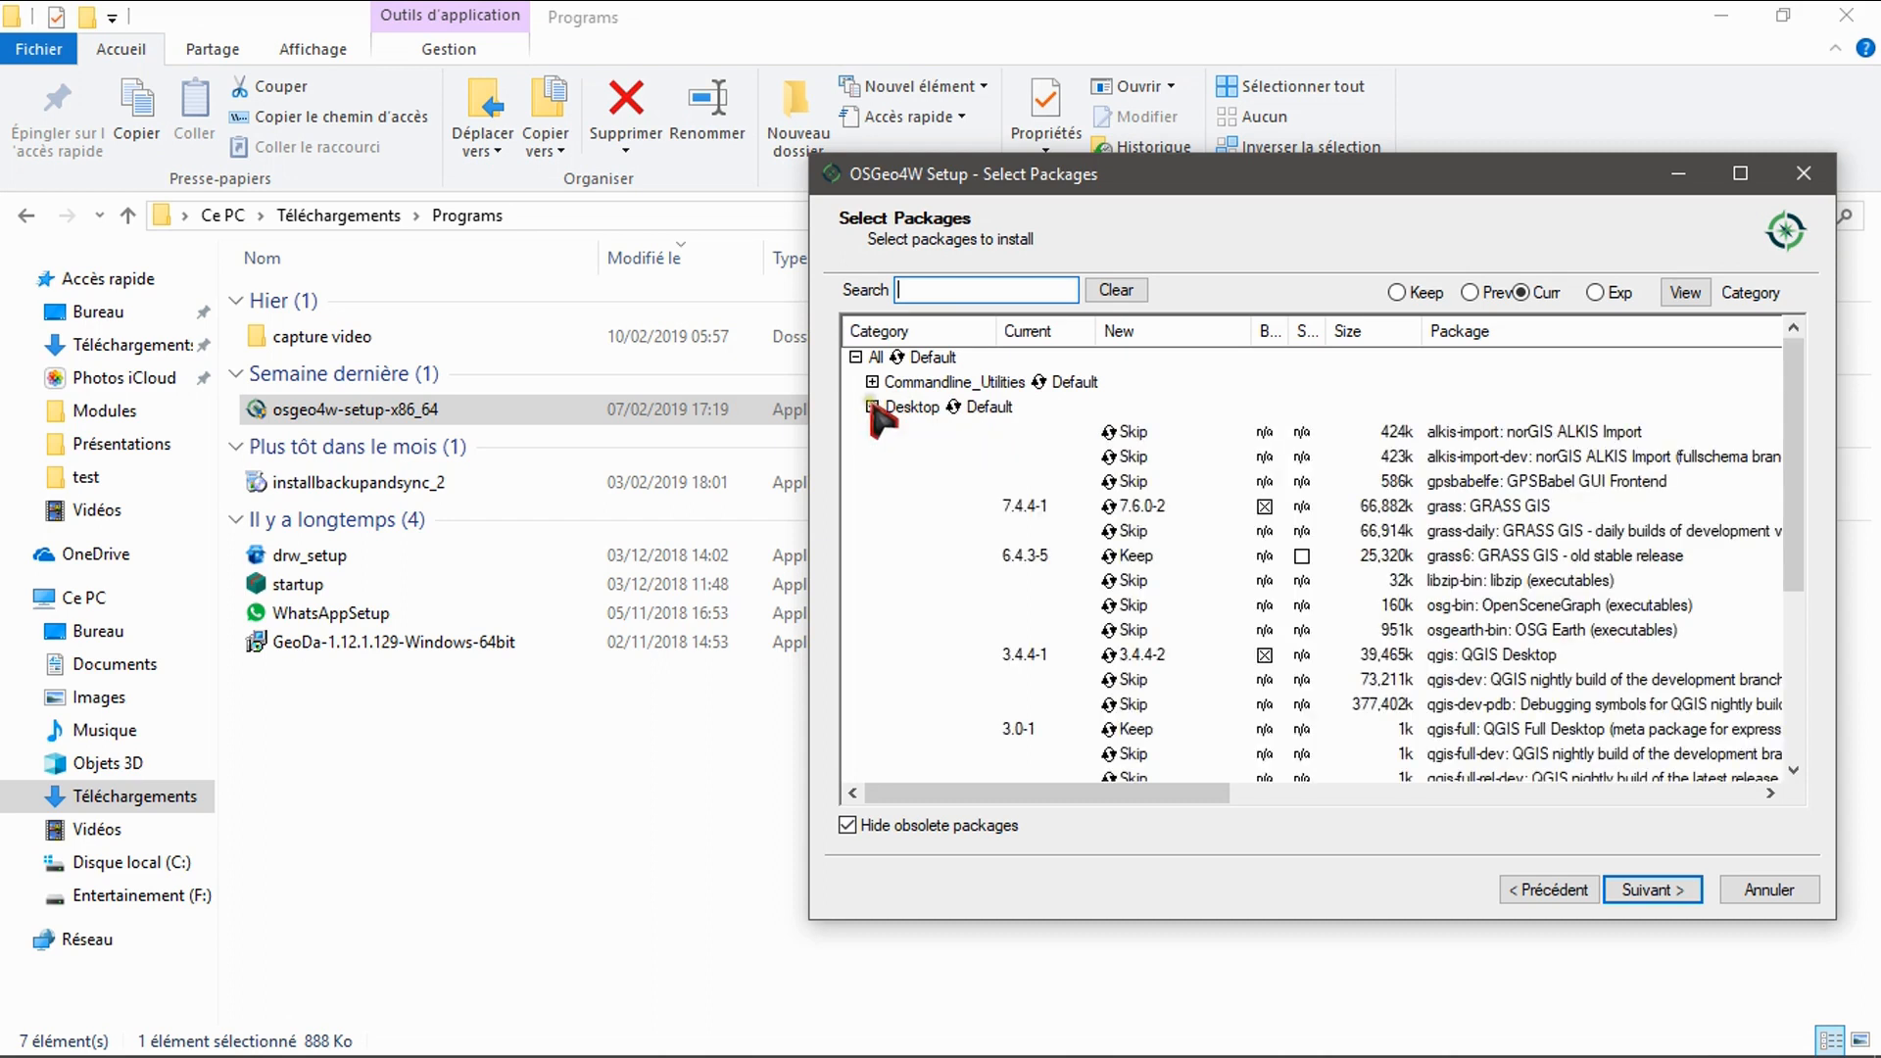
left_click(1136, 510)
left_click(1140, 508)
left_click(1137, 507)
scroll(1141, 668, "down", 2)
scroll(1136, 612, "down", 2)
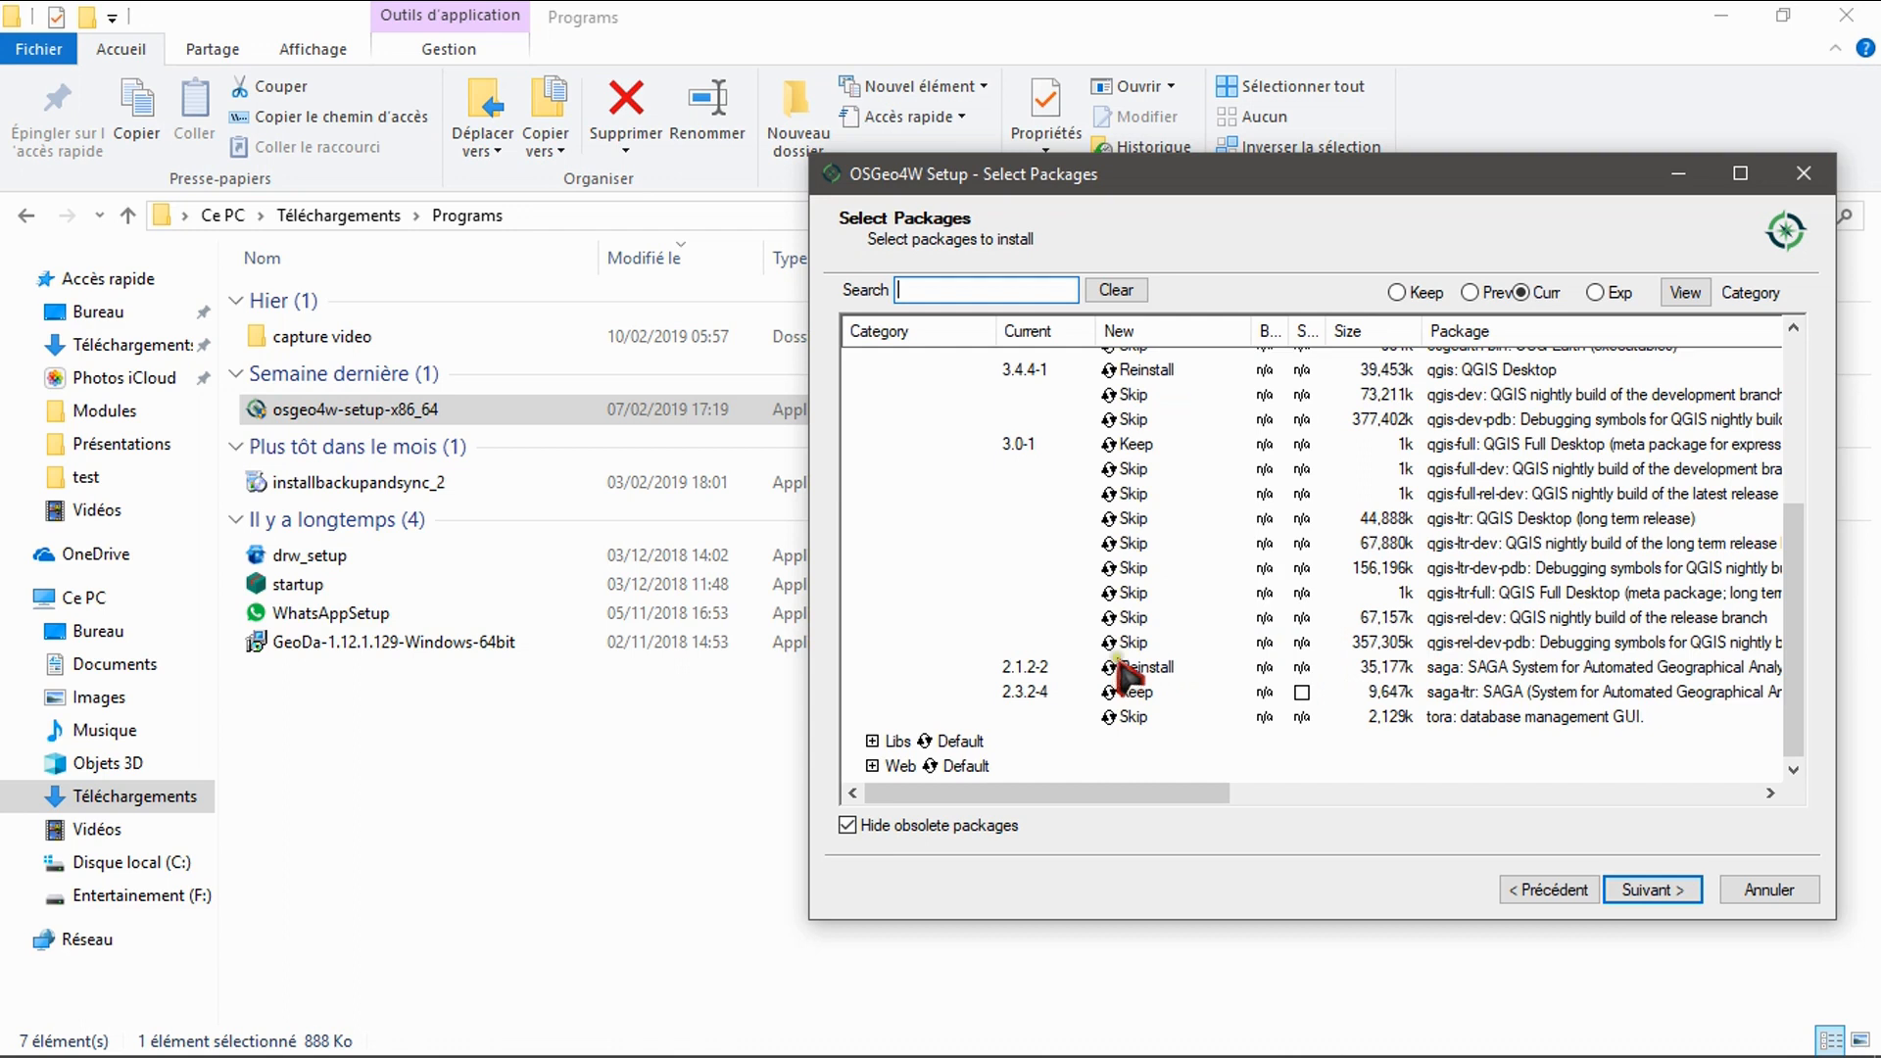
- Collapse the Desktop category and review the installation status of the library packages in the Libs category
scroll(1014, 456, "up", 4)
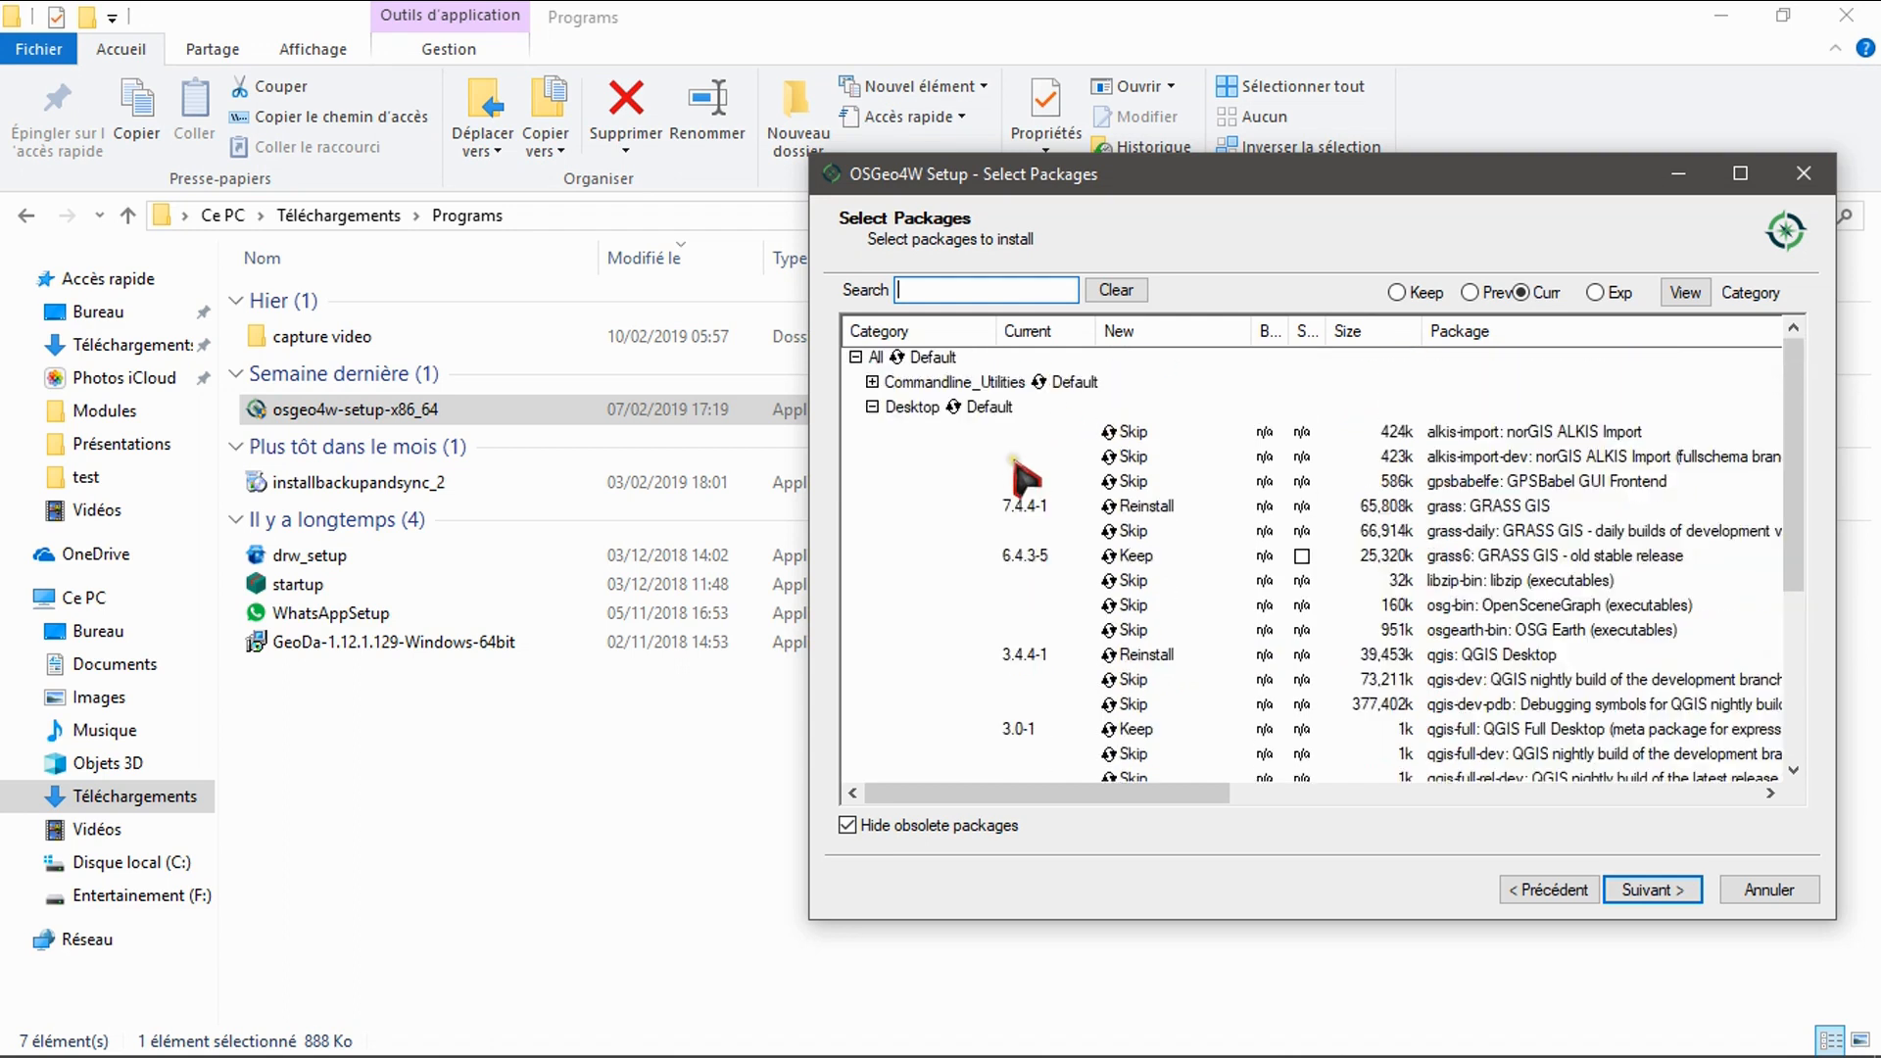
left_click(872, 407)
left_click(872, 432)
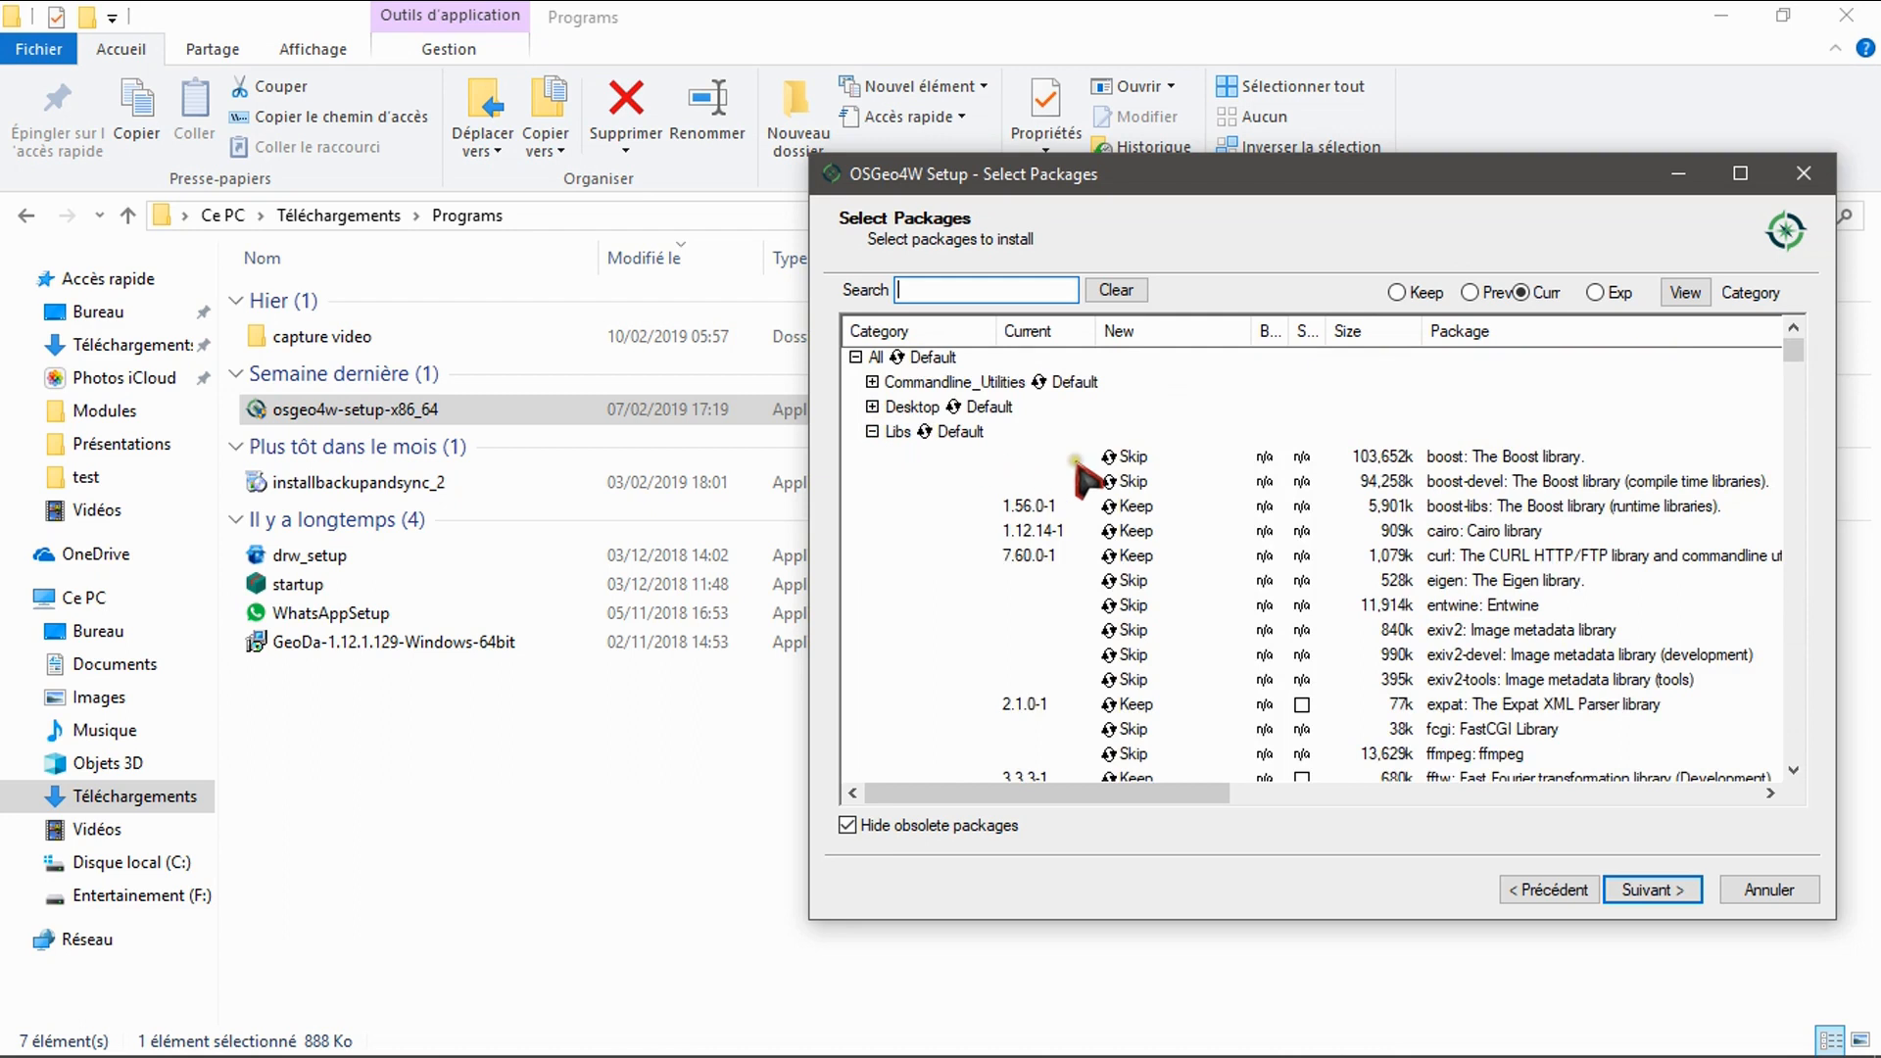
scroll(1124, 594, "down", 1)
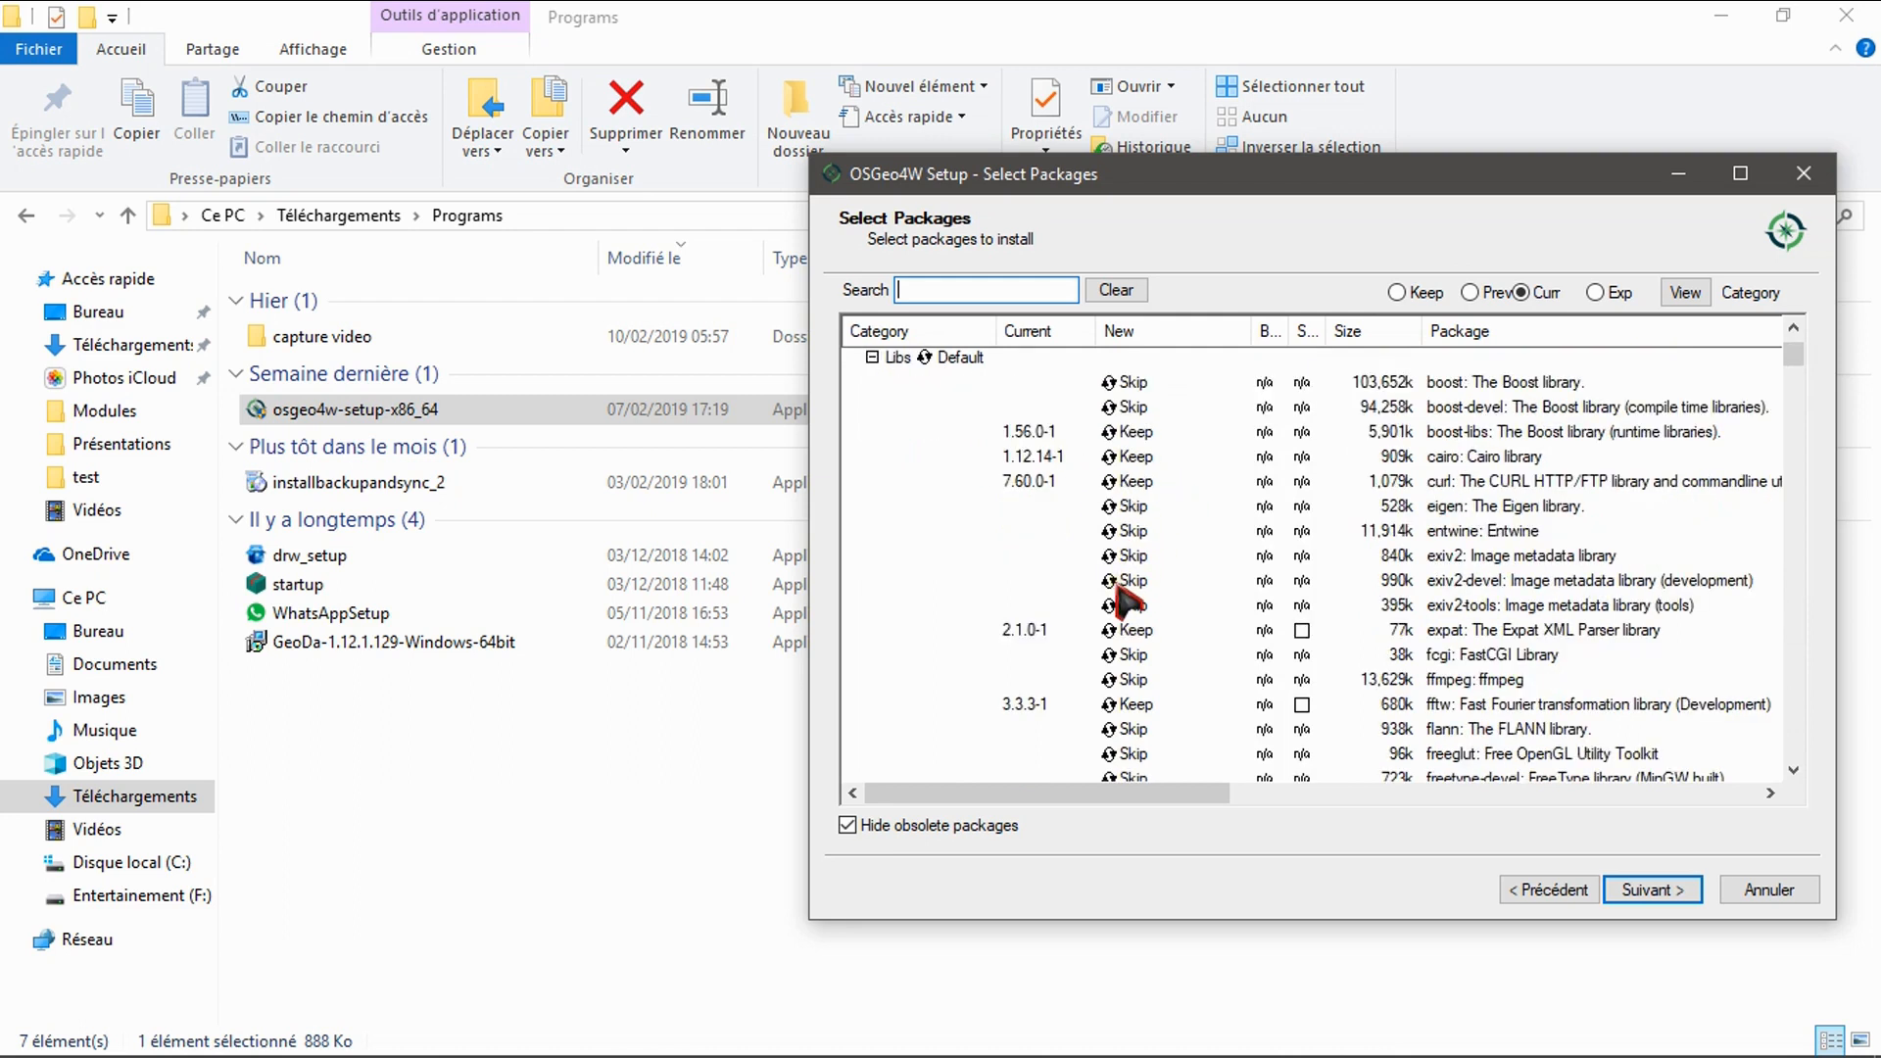
scroll(1124, 593, "down", 1)
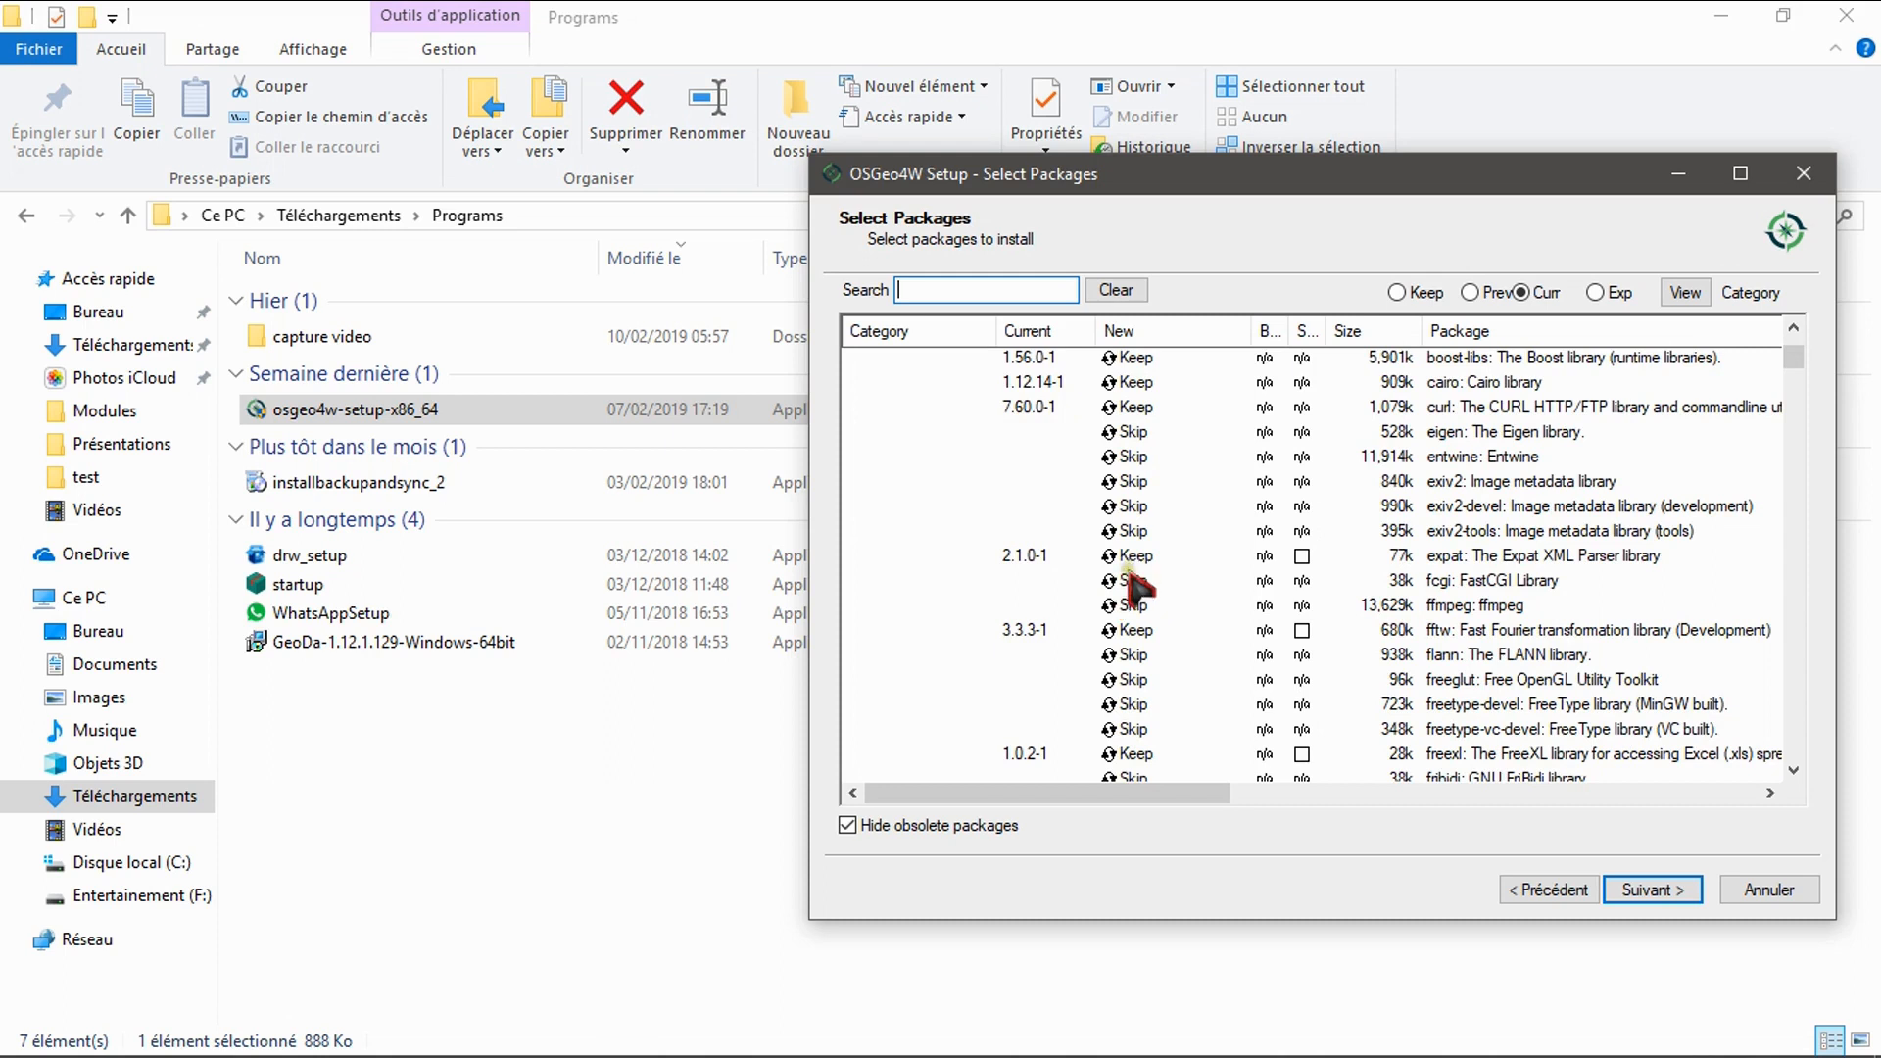
scroll(1127, 592, "down", 3)
scroll(1136, 588, "down", 2)
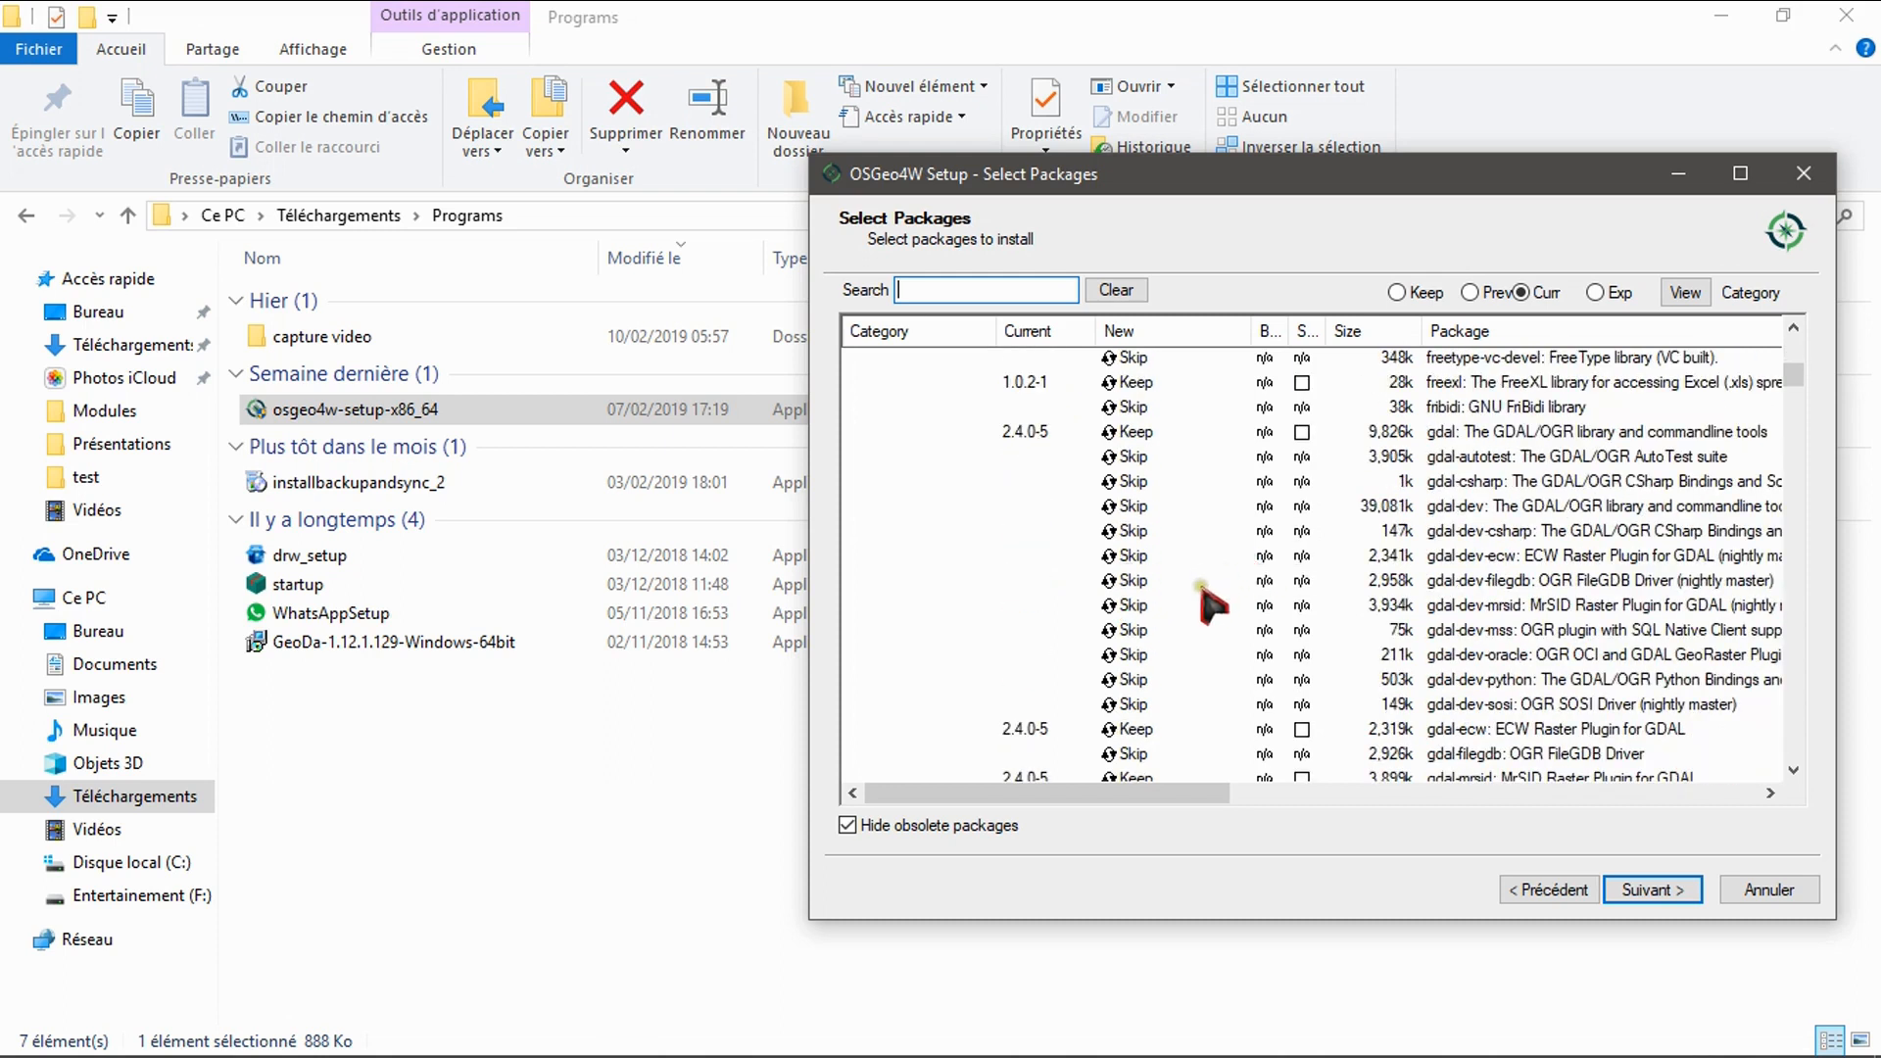
scroll(1209, 608, "down", 5)
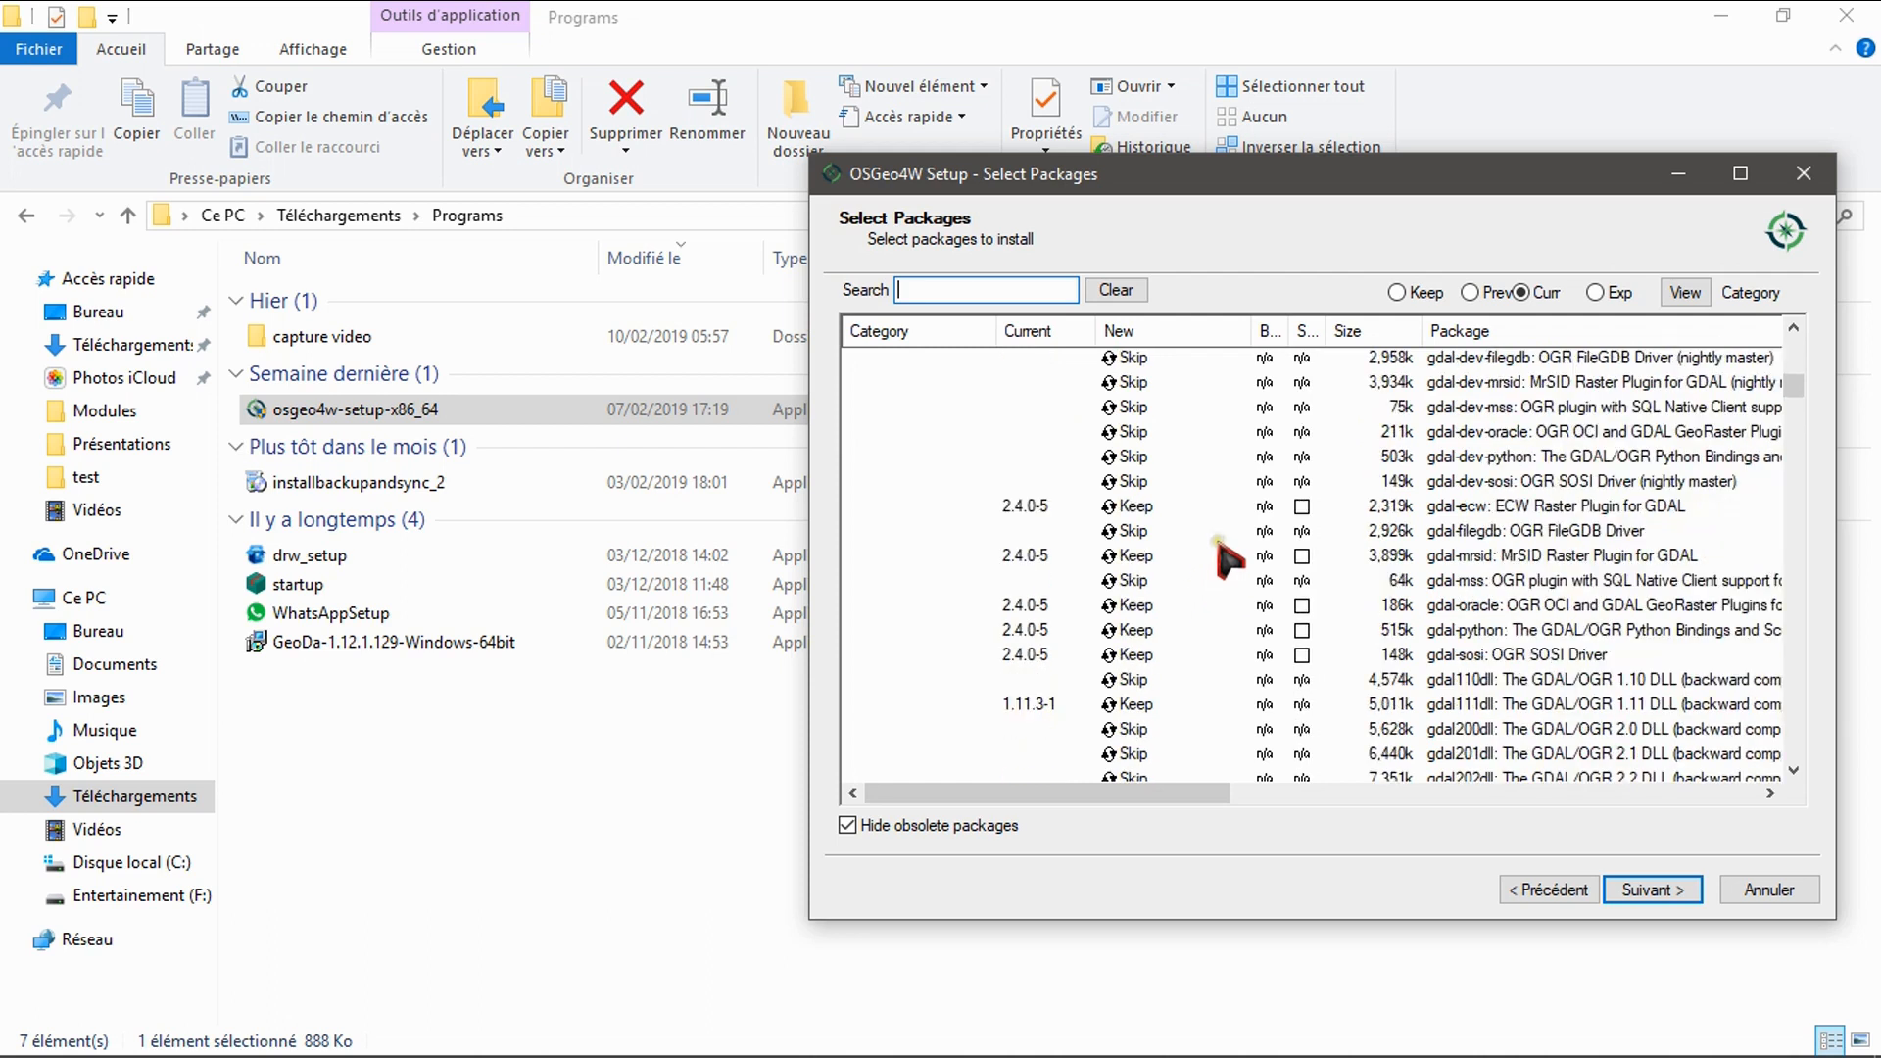
scroll(1426, 553, "down", 2)
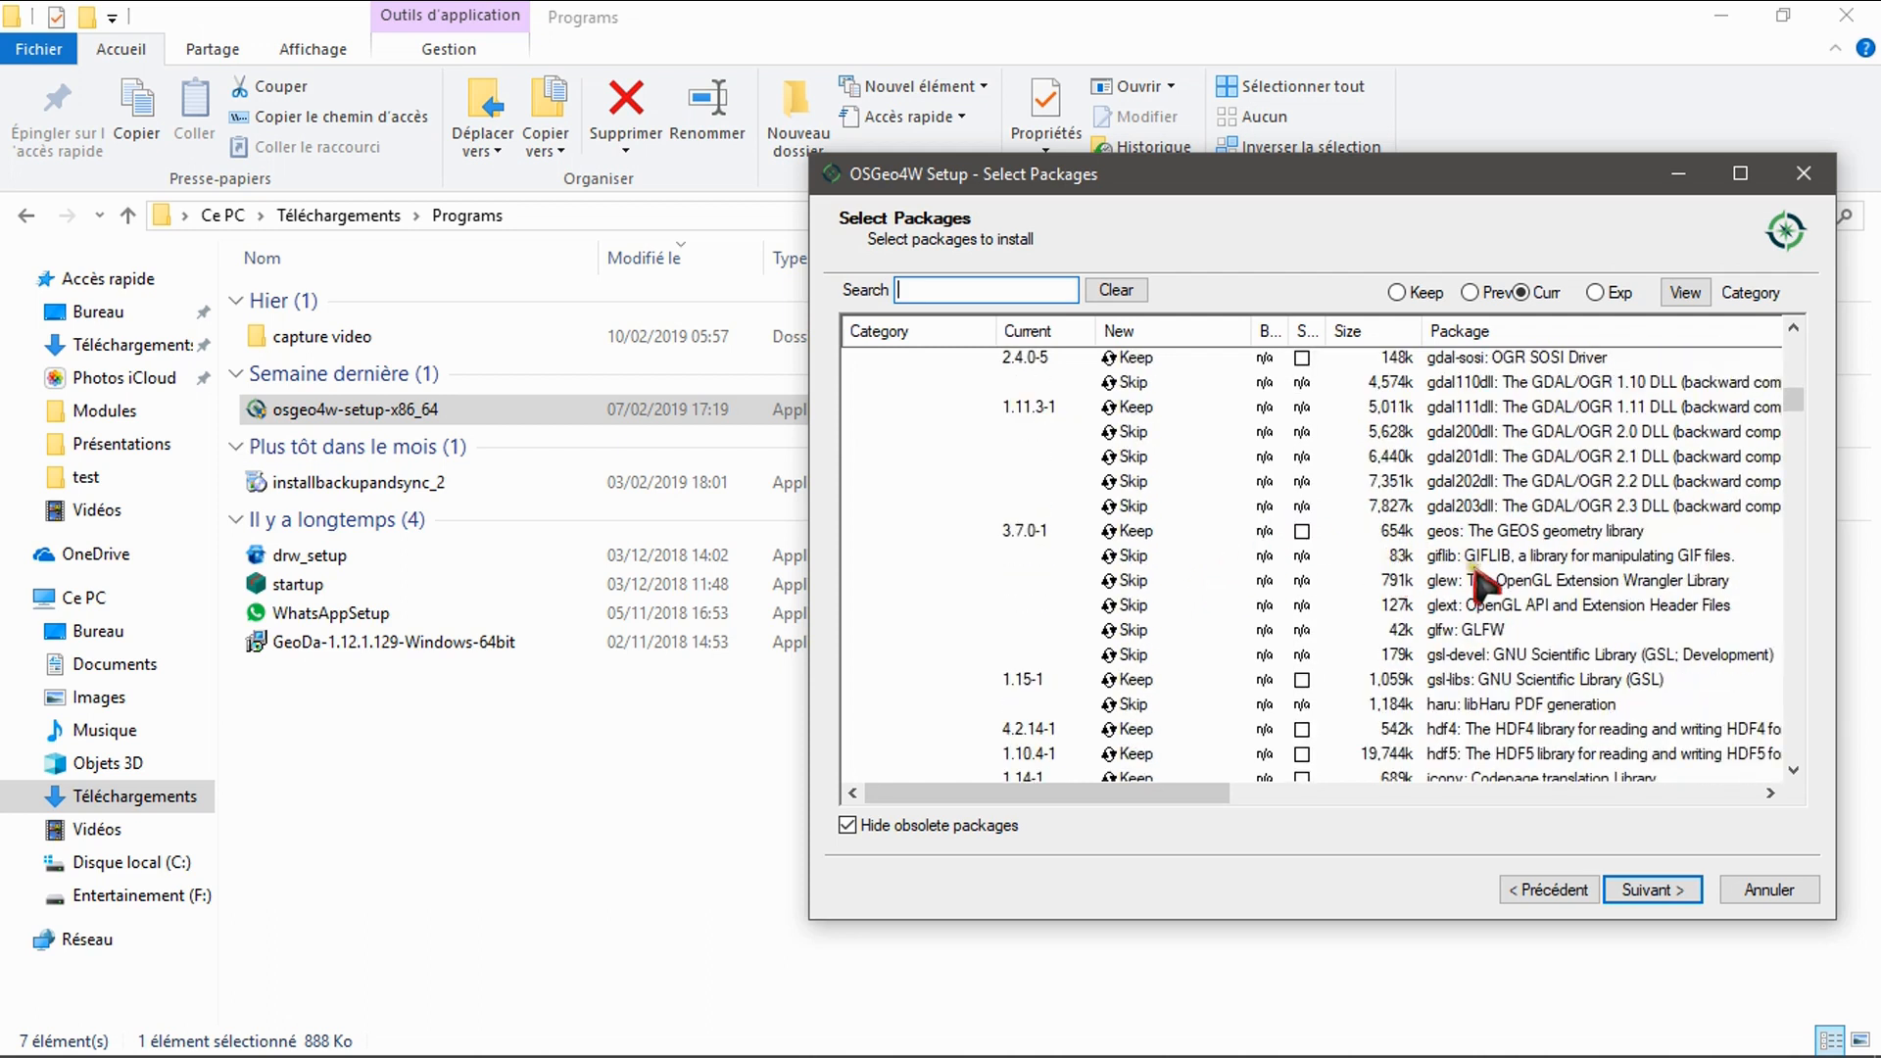
scroll(1440, 617, "down", 8)
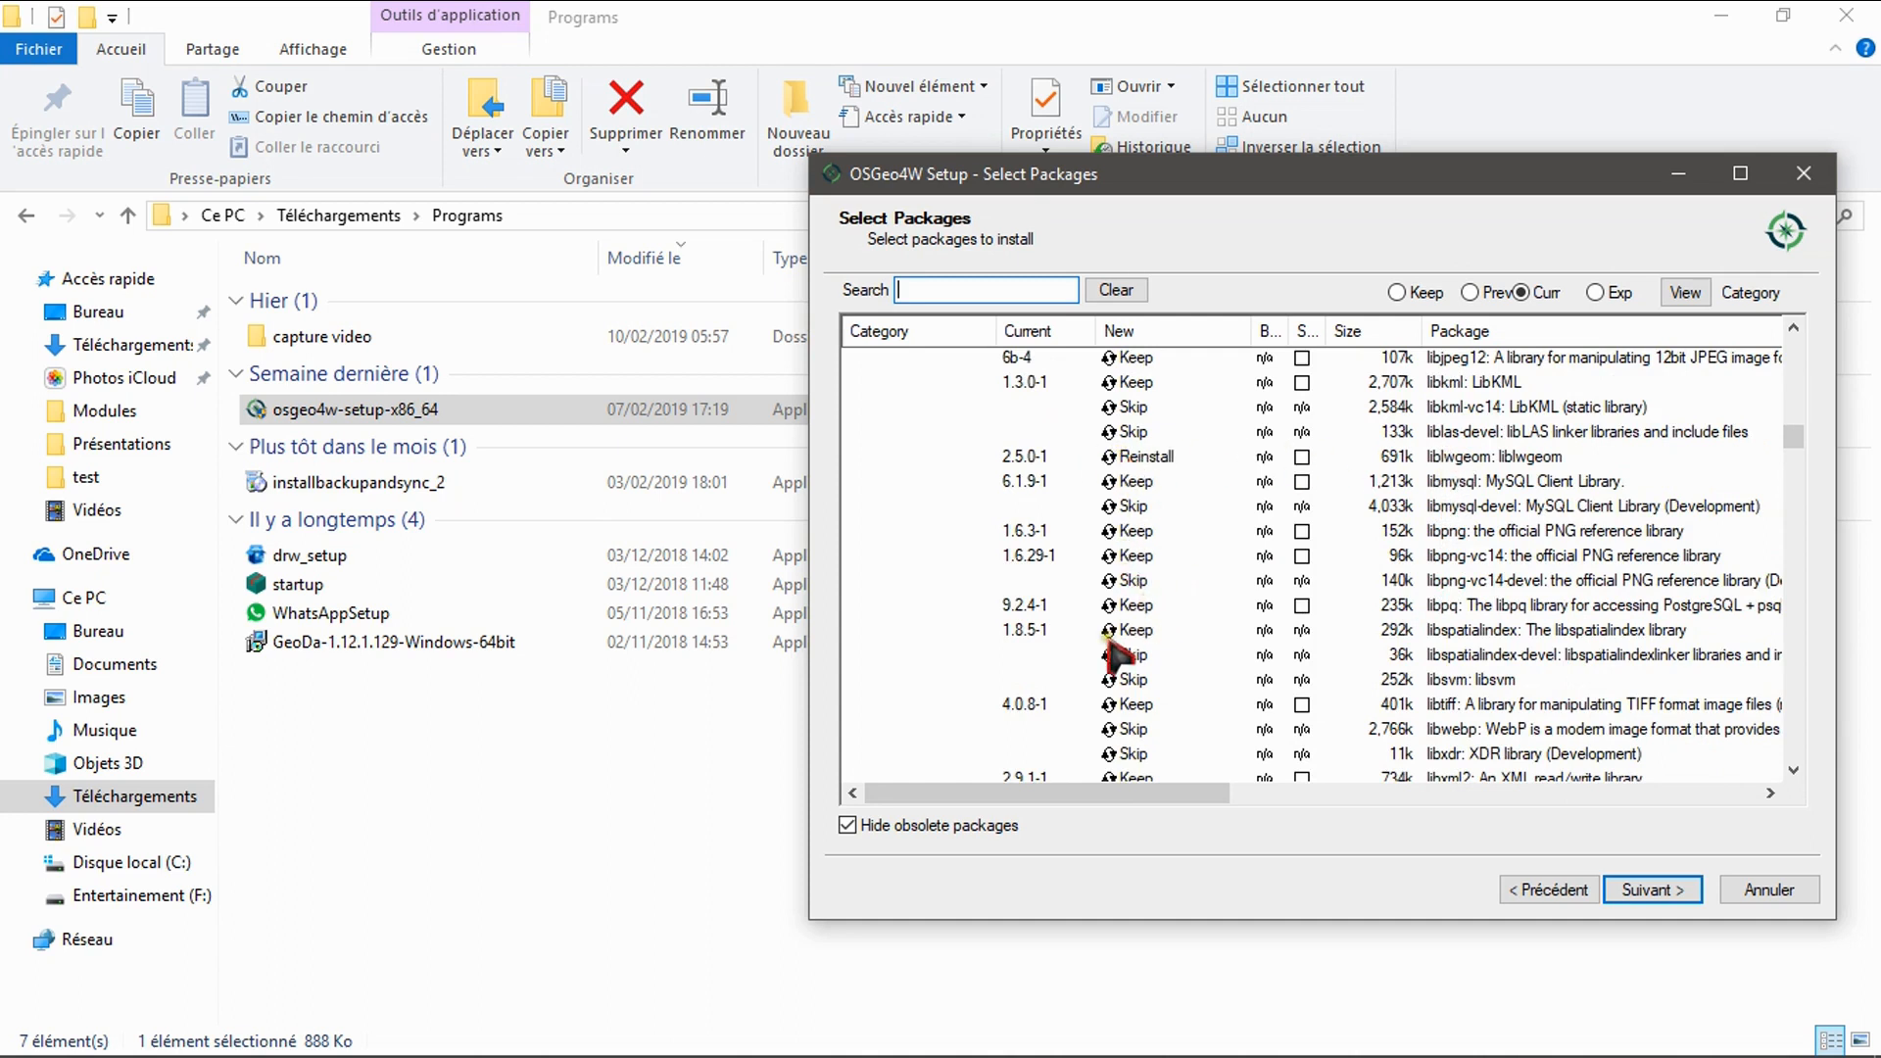
scroll(1117, 658, "down", 4)
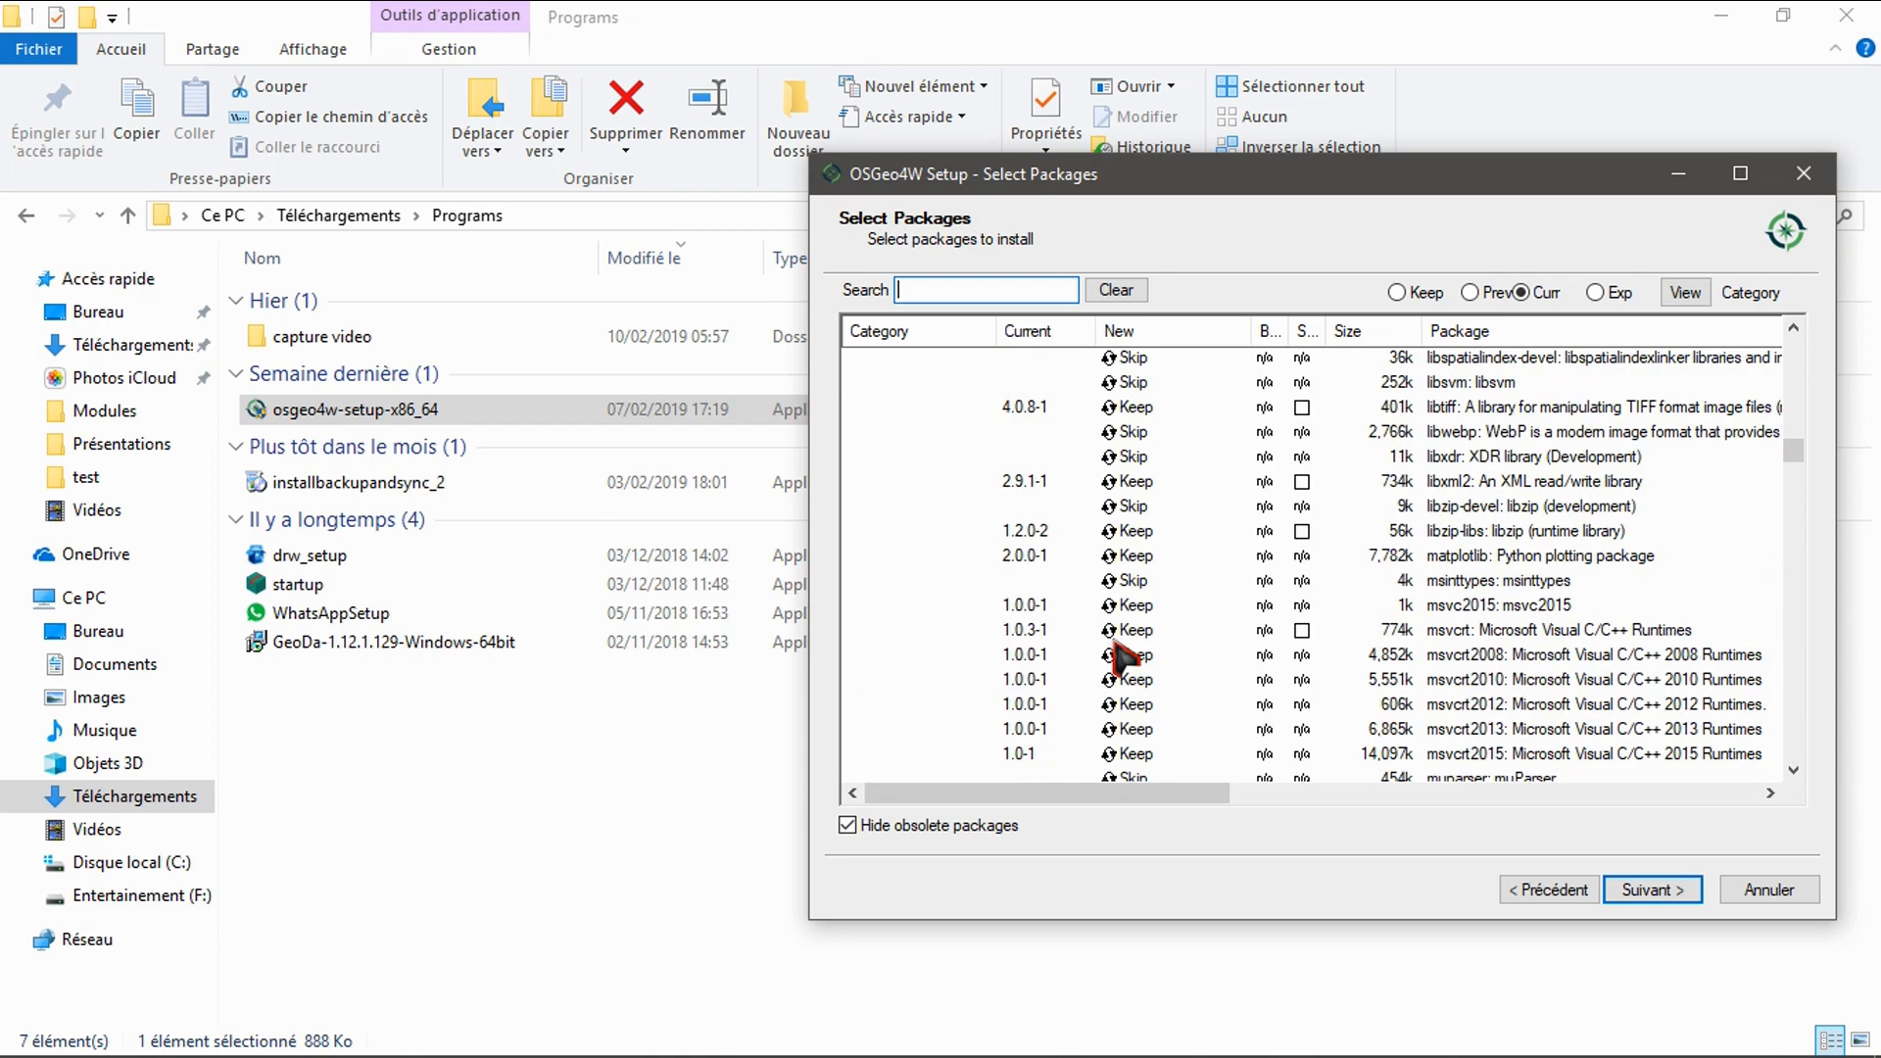
scroll(1116, 658, "down", 3)
scroll(1116, 659, "down", 2)
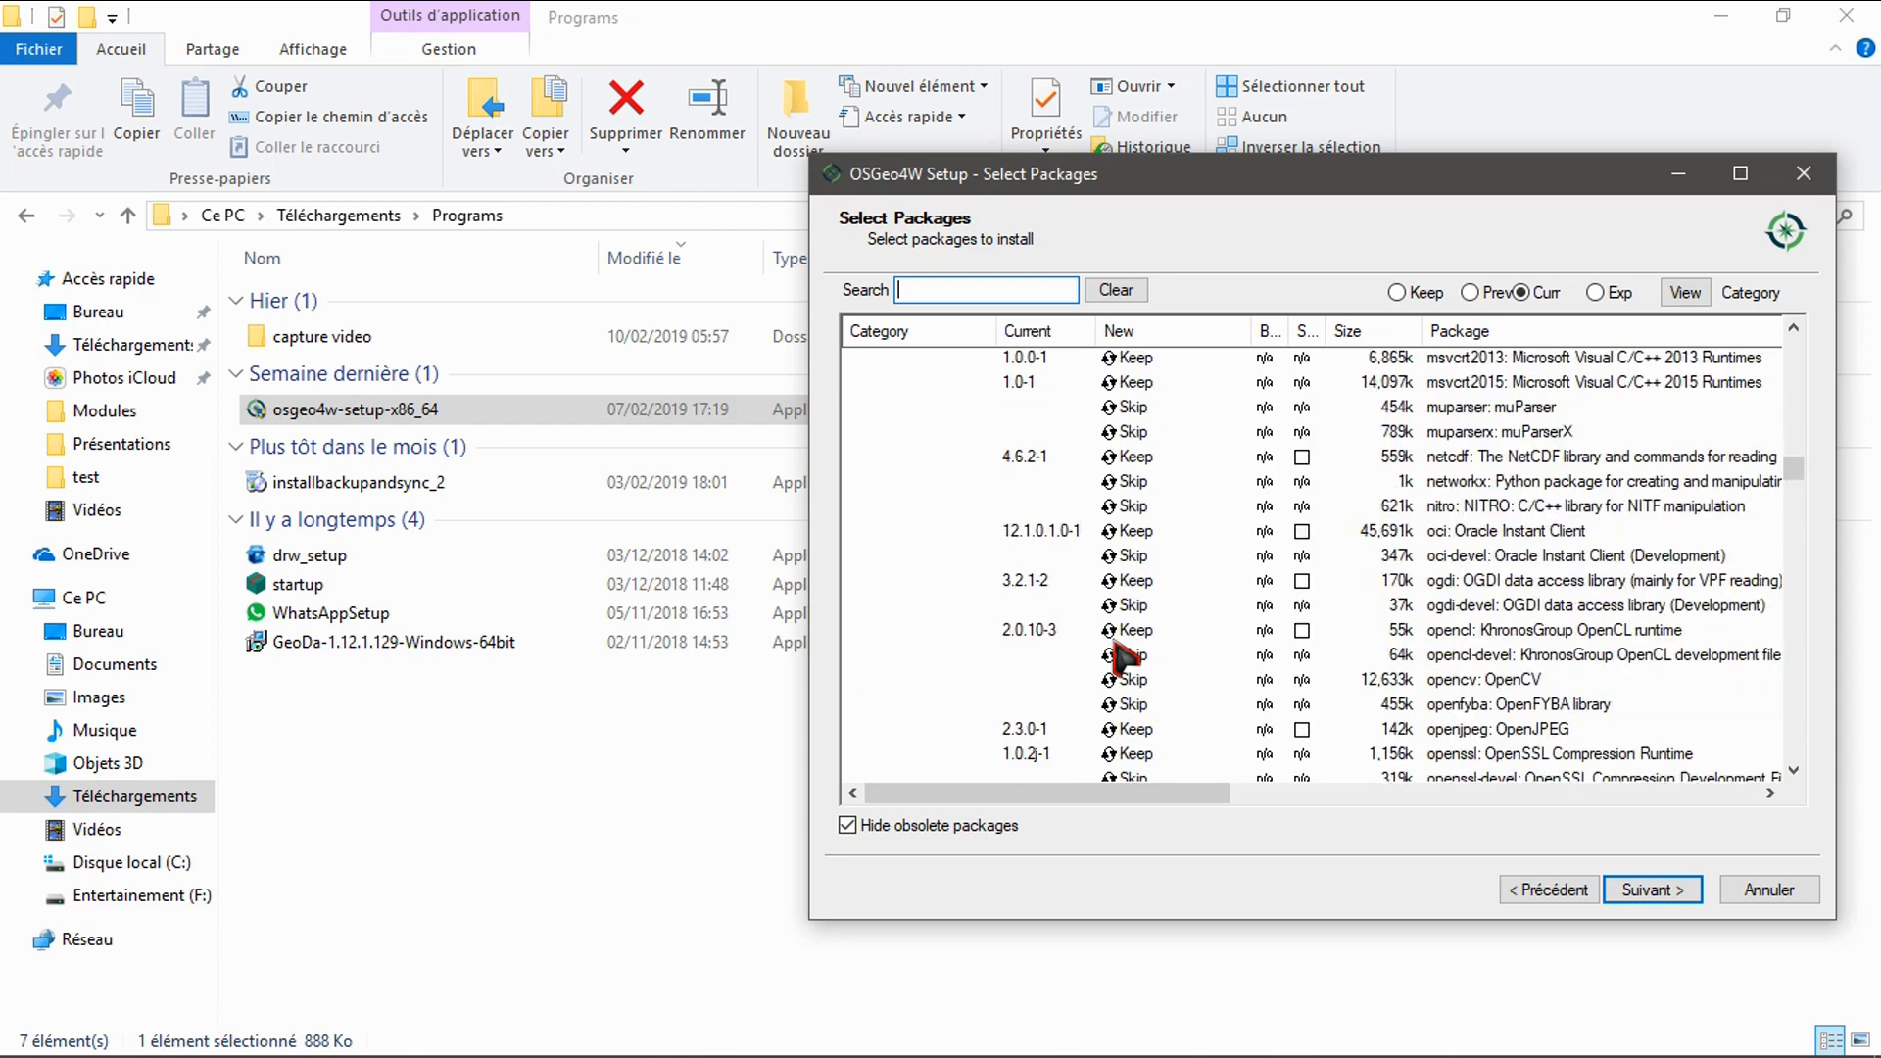
scroll(1117, 659, "down", 7)
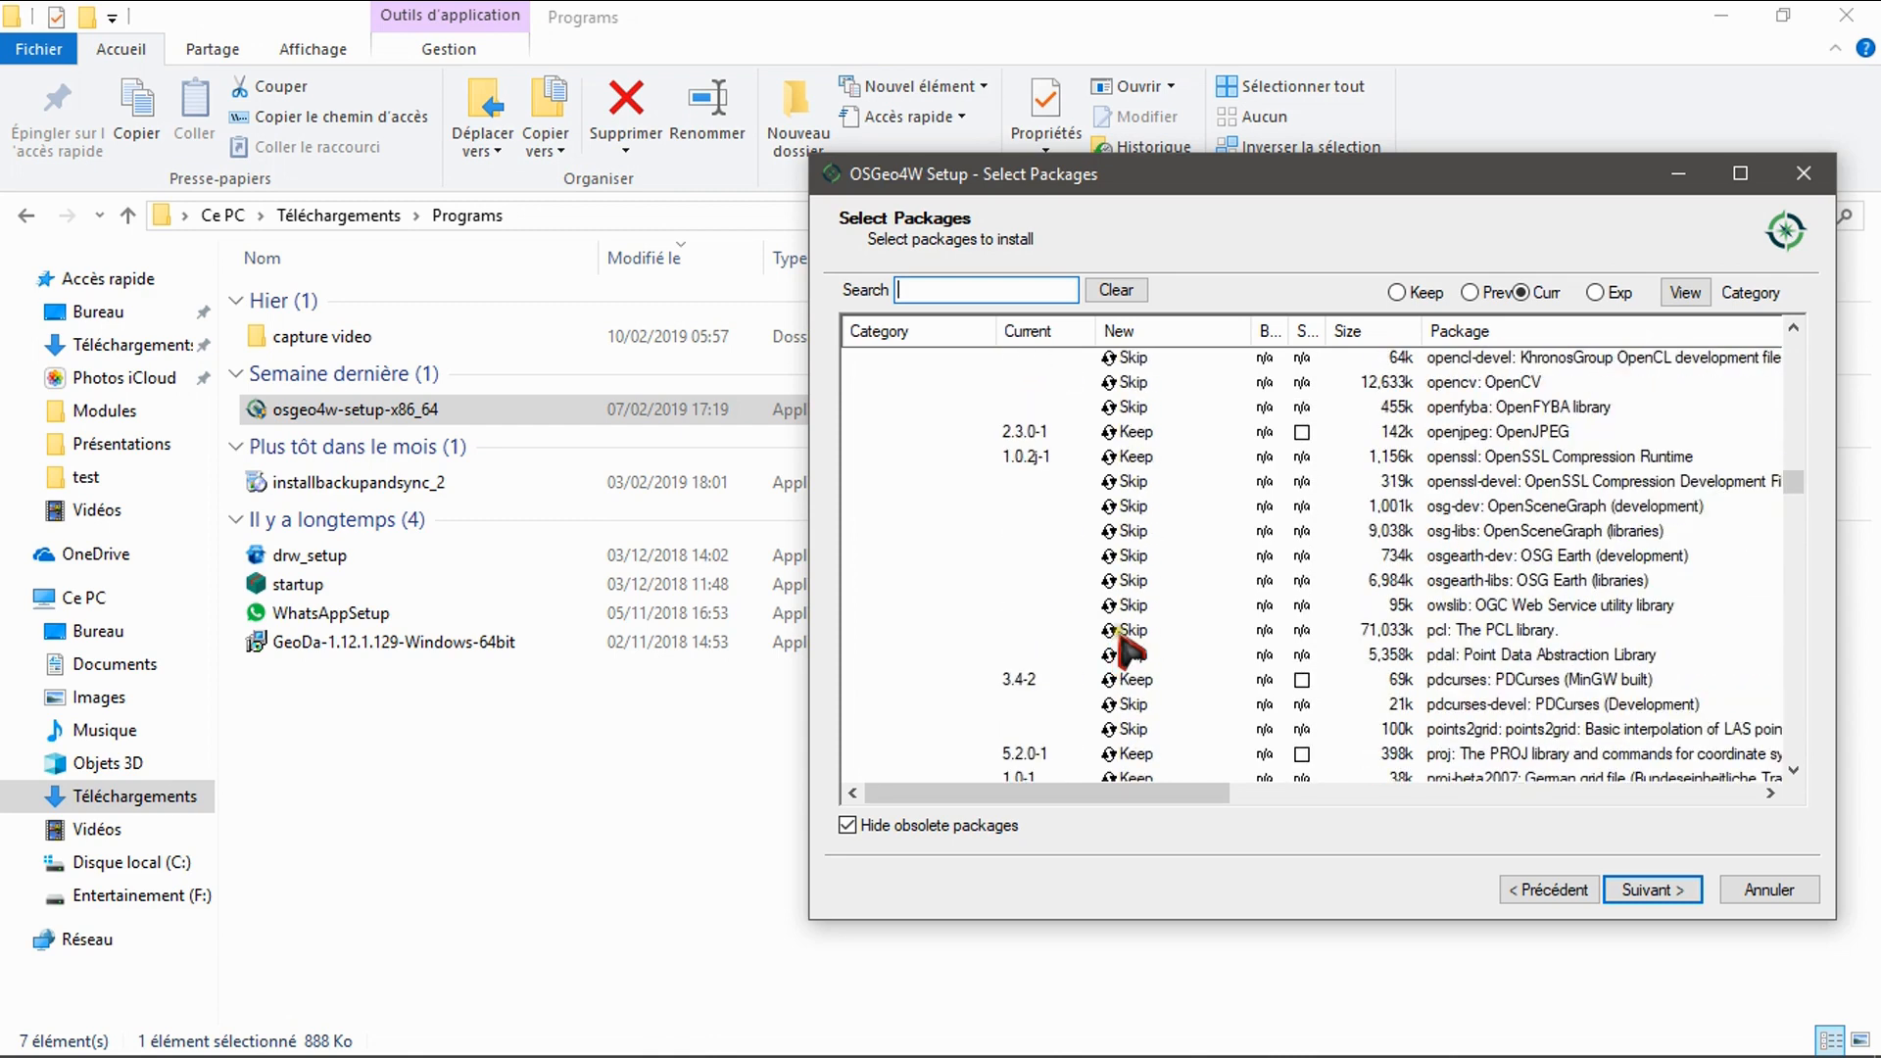
scroll(1124, 646, "down", 5)
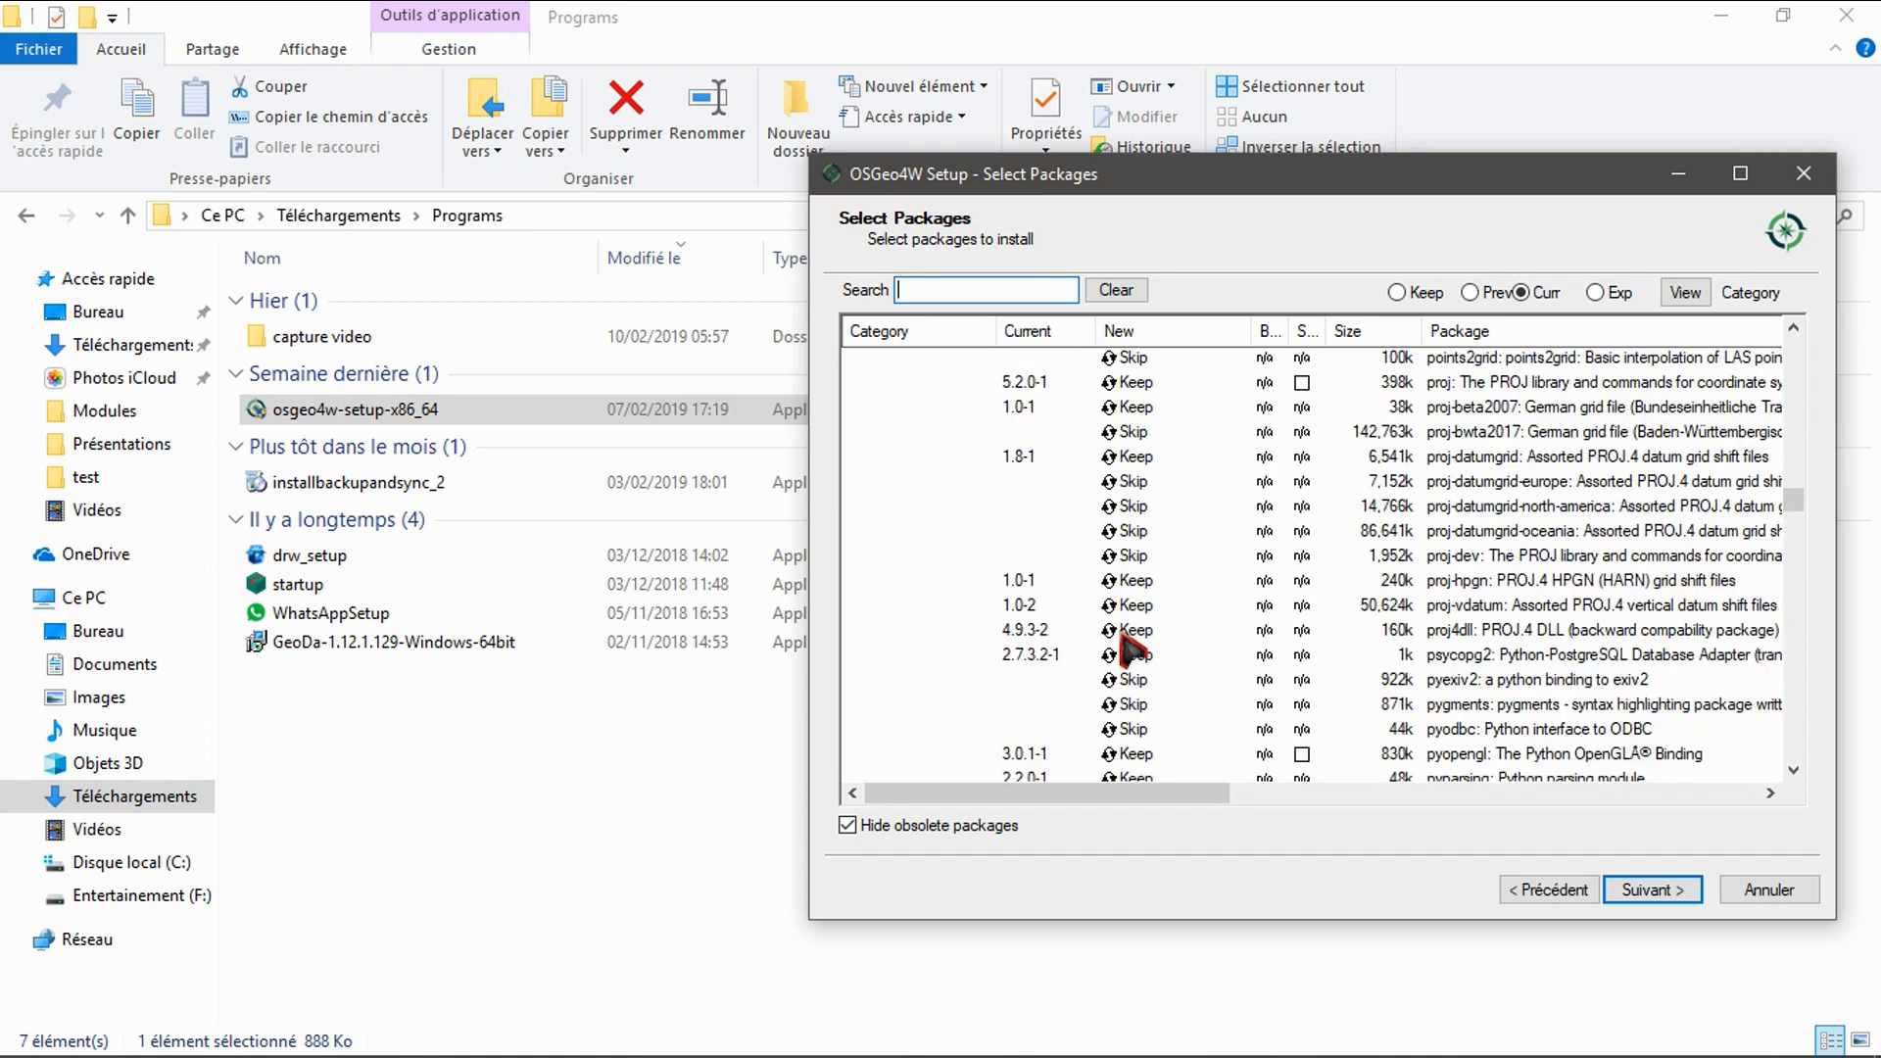
scroll(1126, 648, "down", 2)
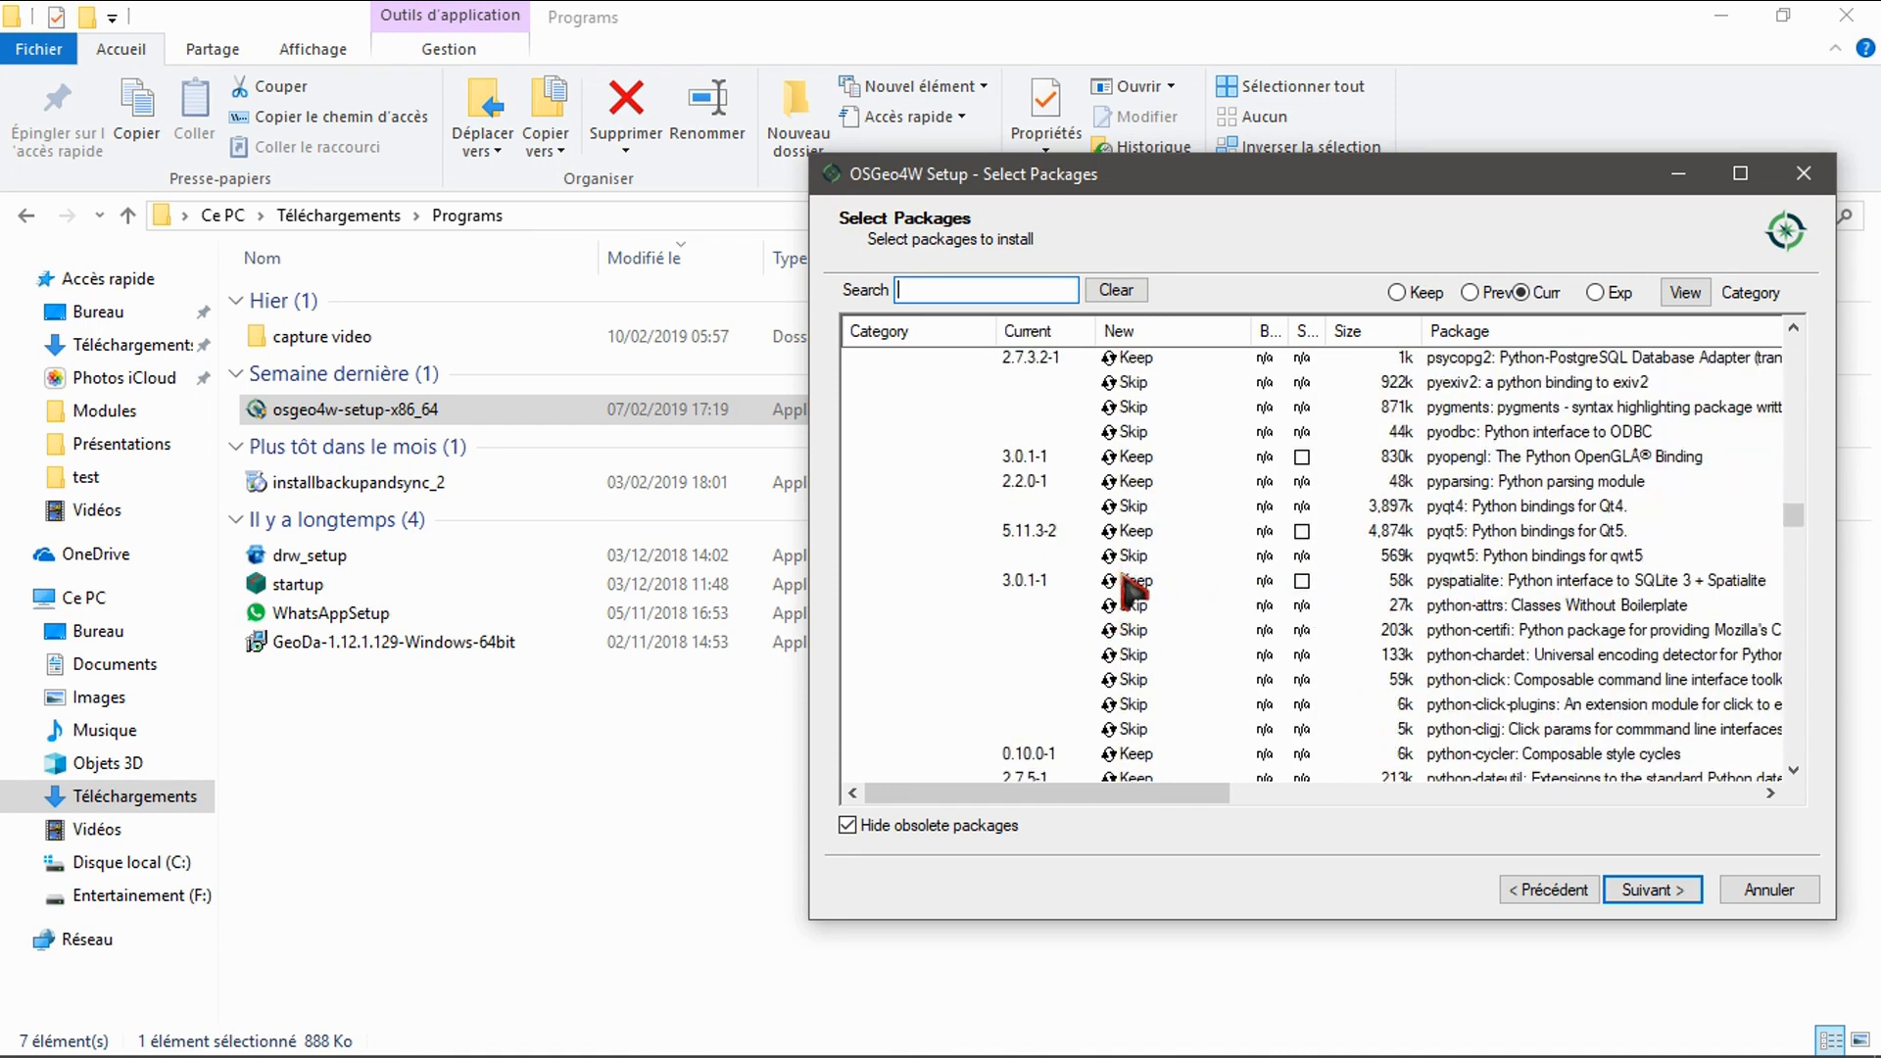
- Set the pyspatialite package in the Libs category to Reinstall
left_click(1130, 582)
left_click(1131, 586)
left_click(1139, 588)
- Set the python-numpy package in the Libs category to Reinstall
scroll(1163, 663, "down", 1)
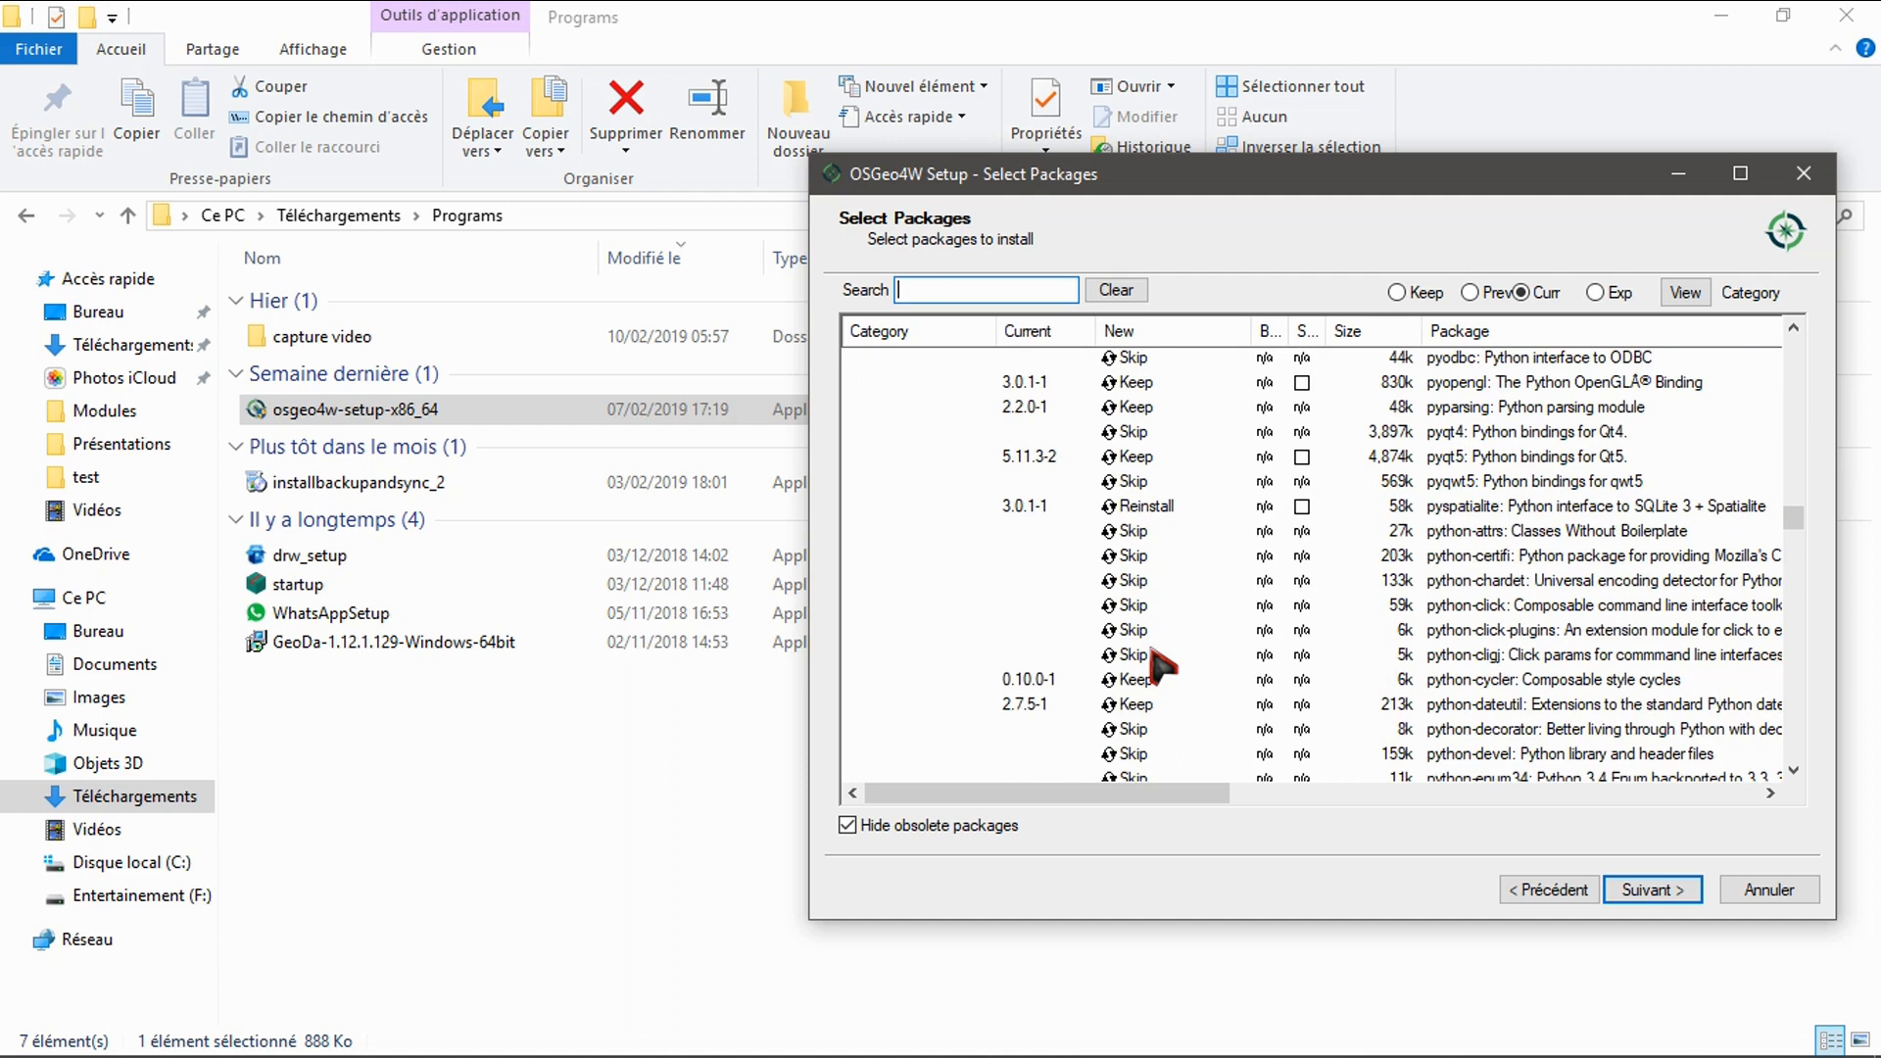
scroll(1155, 672, "down", 1)
scroll(1156, 672, "down", 5)
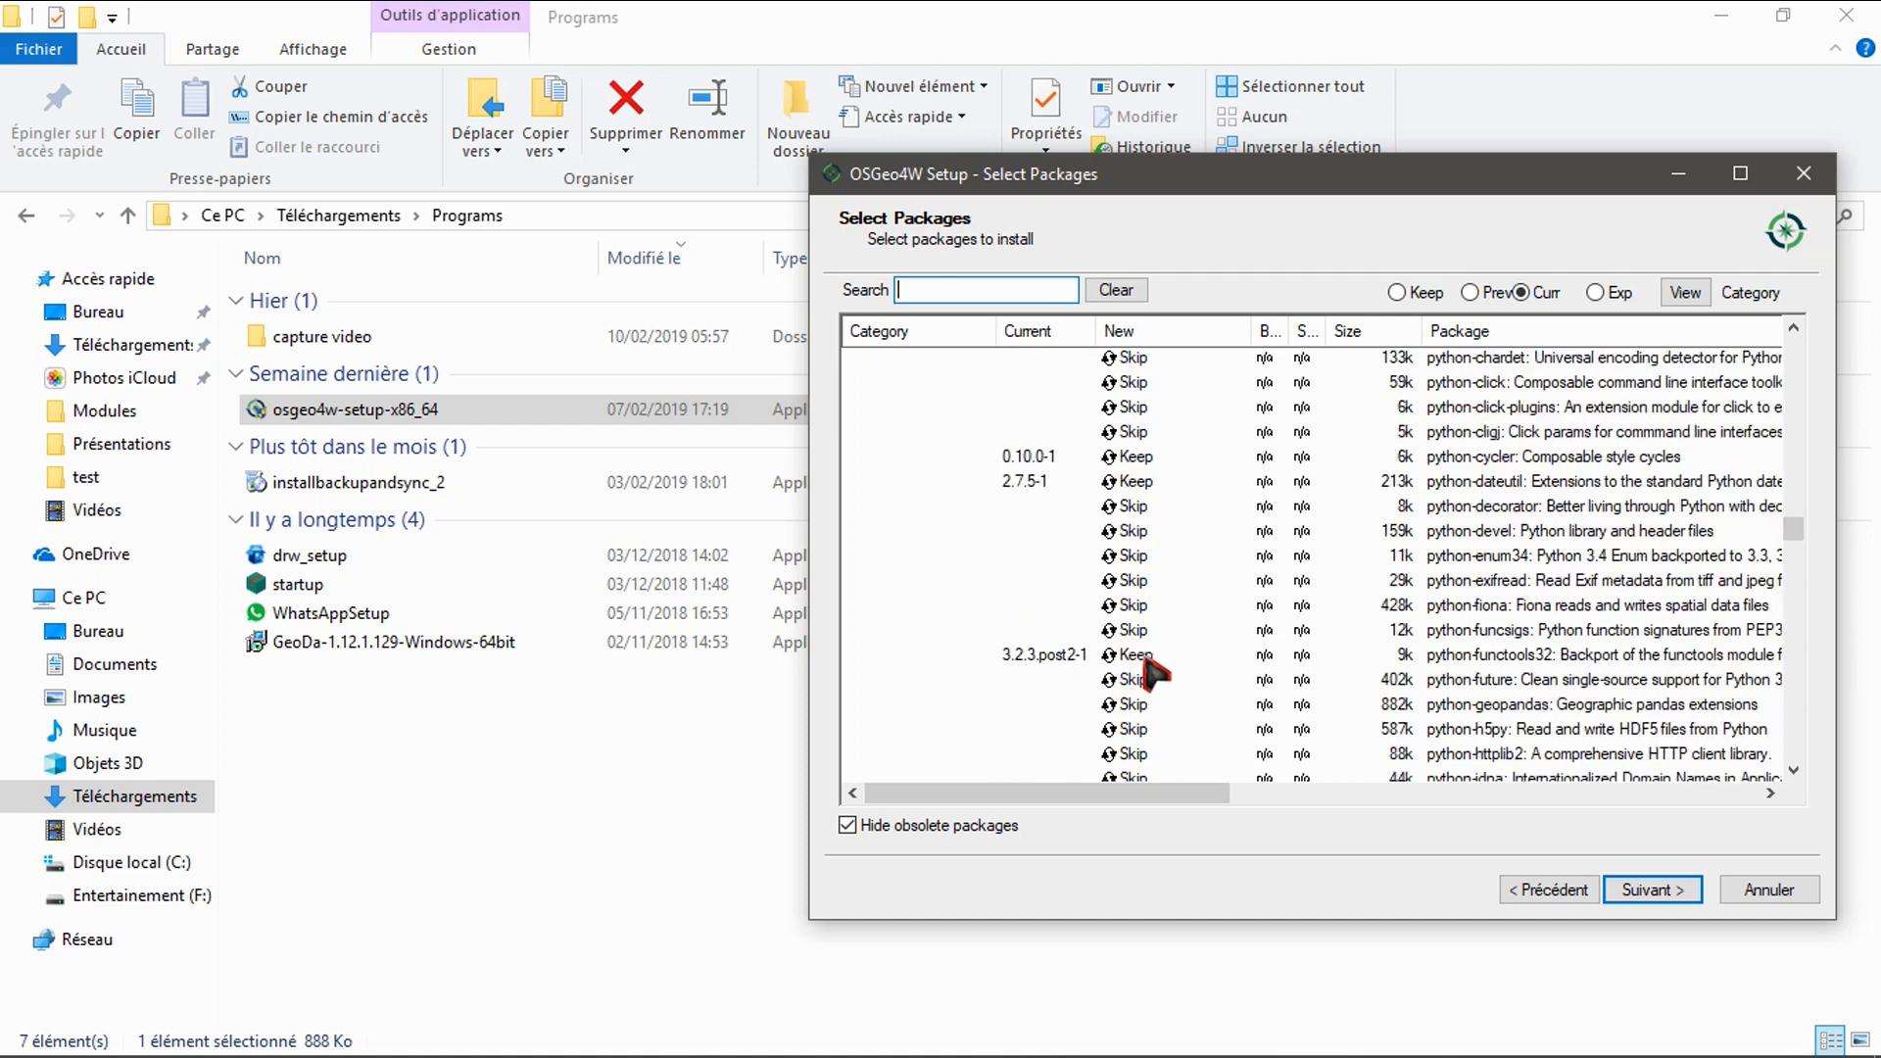
scroll(1156, 672, "down", 1)
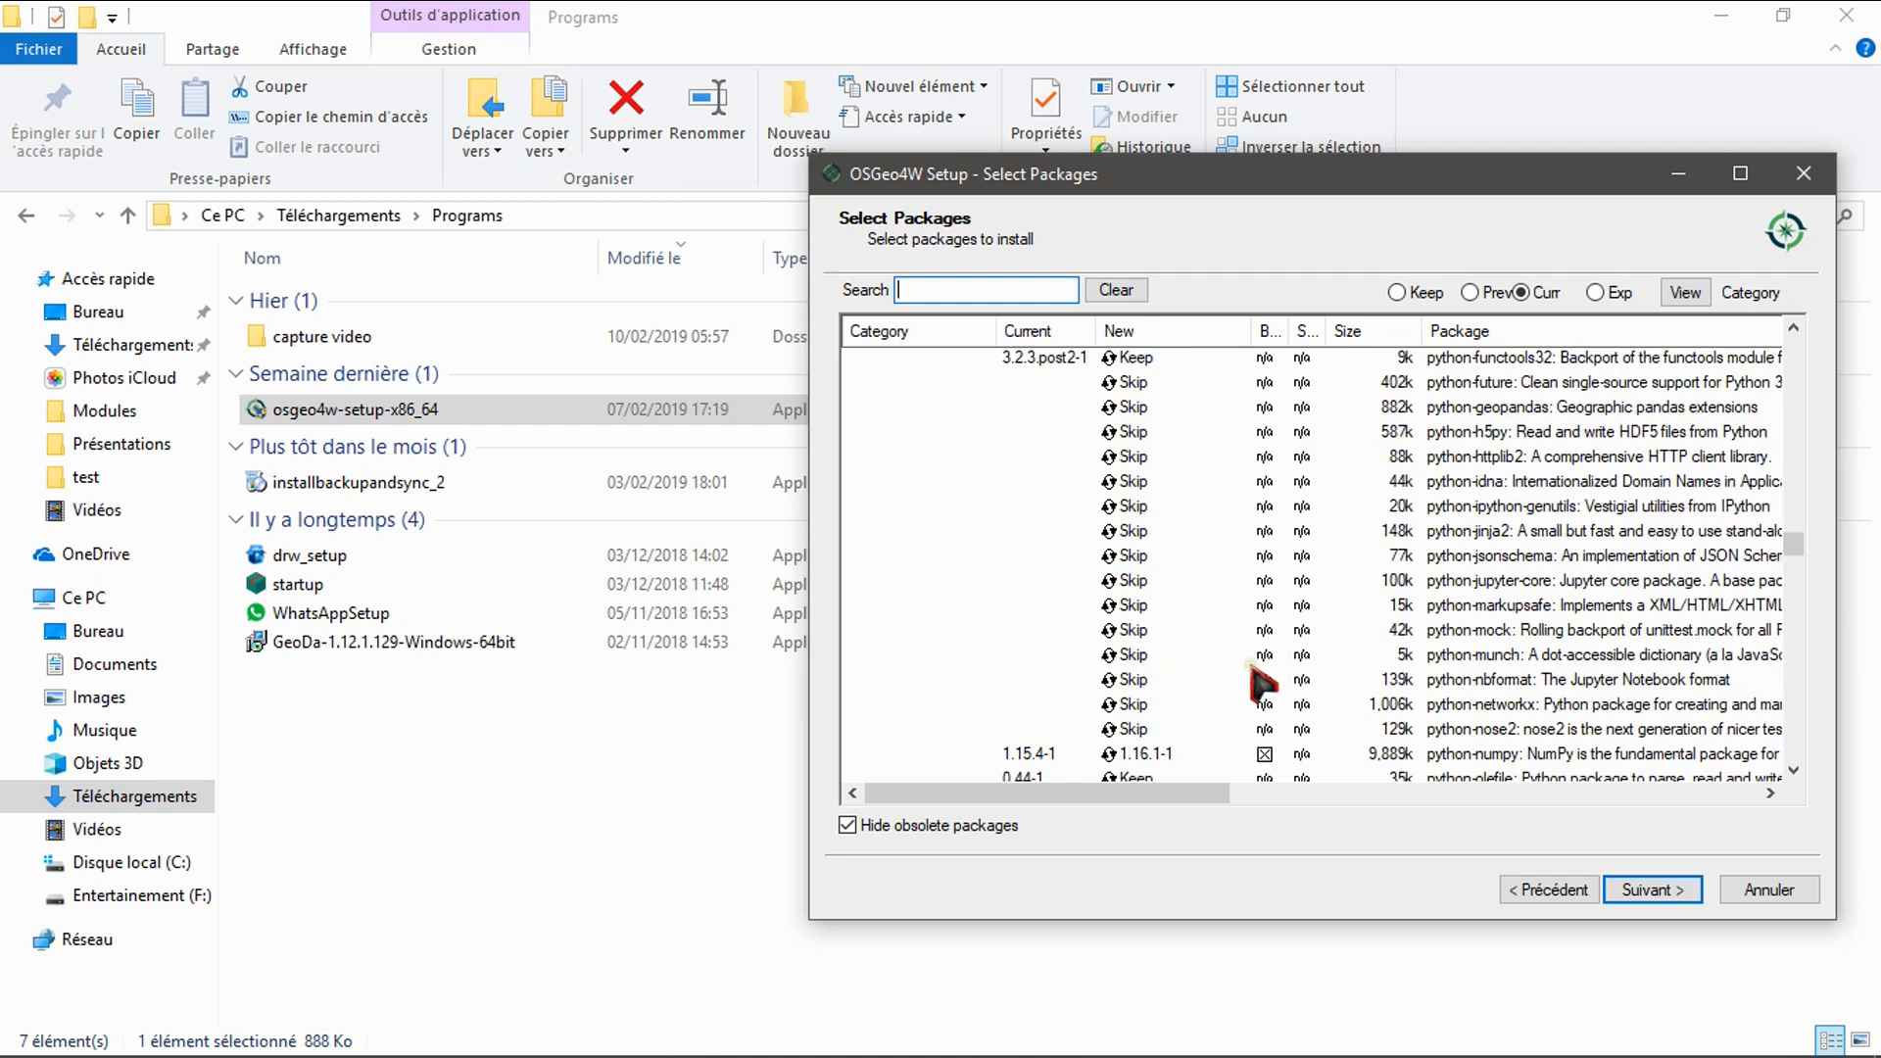
scroll(1262, 678, "down", 2)
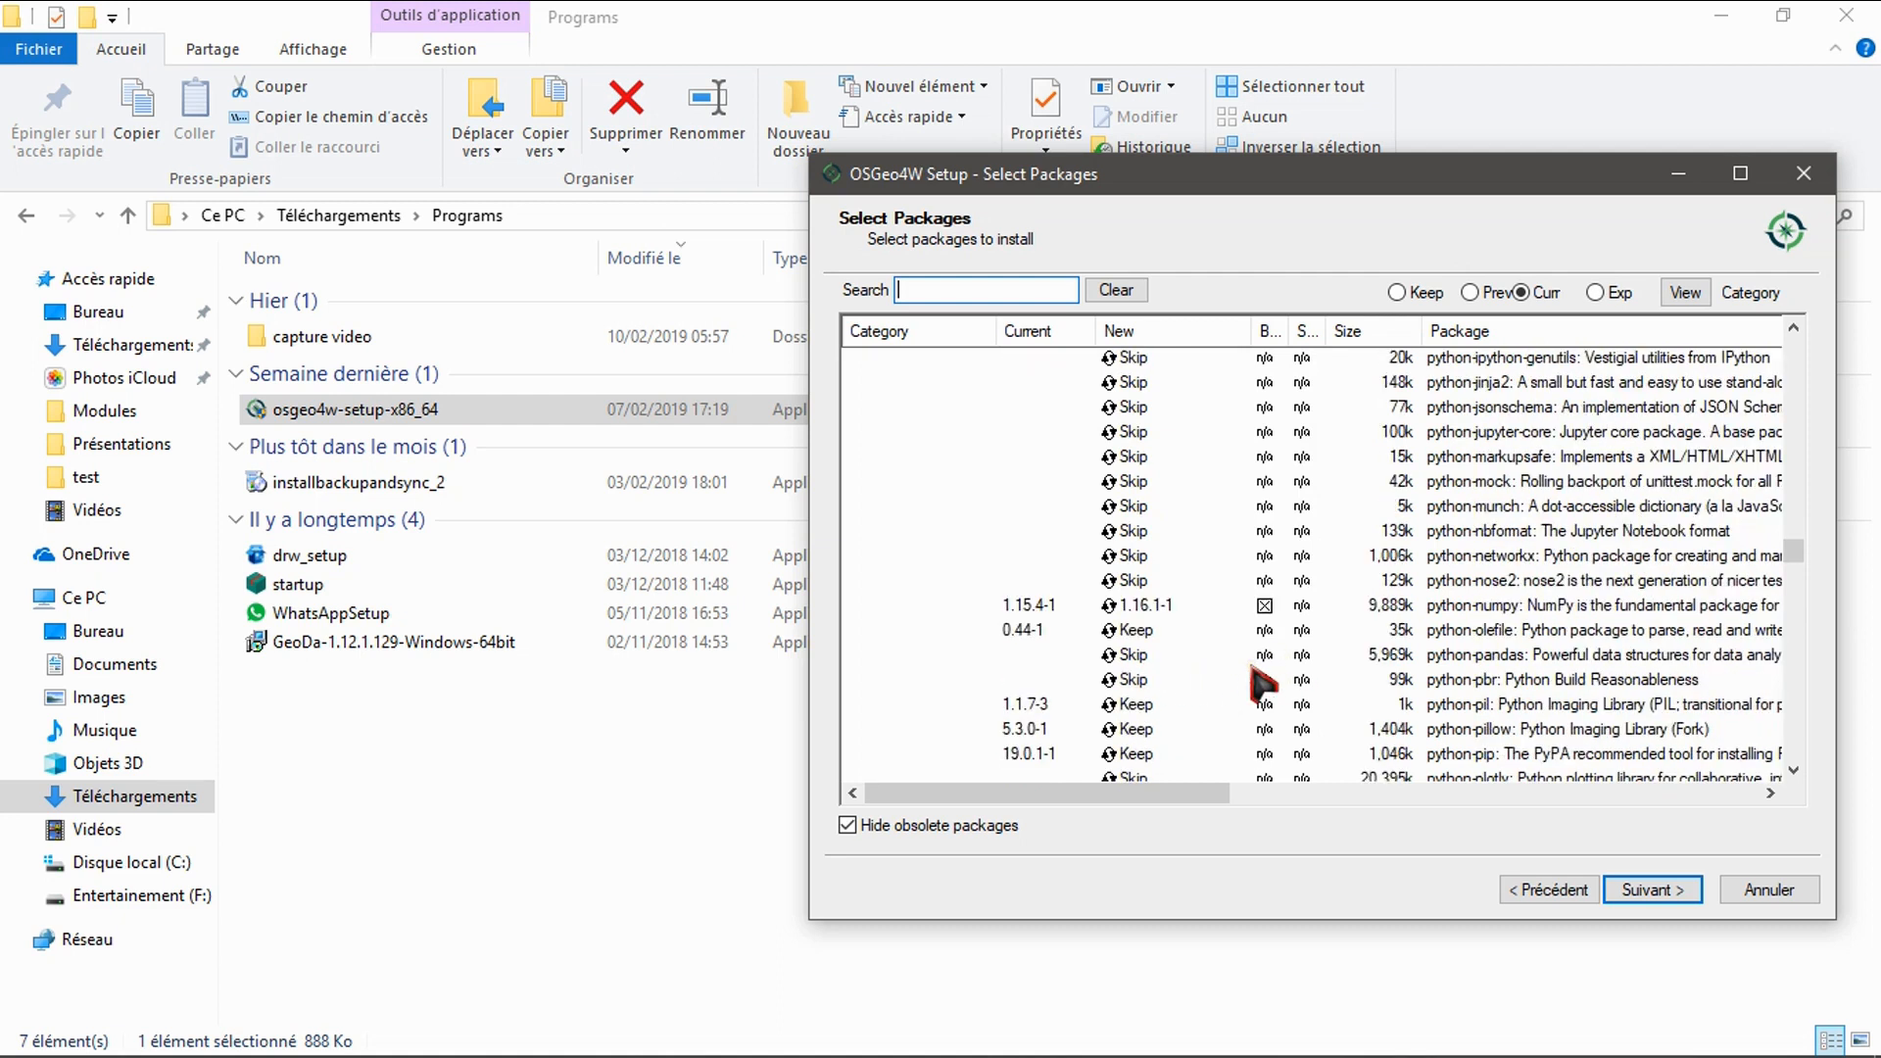
left_click(1127, 603)
left_click(1126, 607)
left_click(1126, 607)
- Set the python-scipy package in the Libs category to Reinstall
scroll(1159, 698, "down", 1)
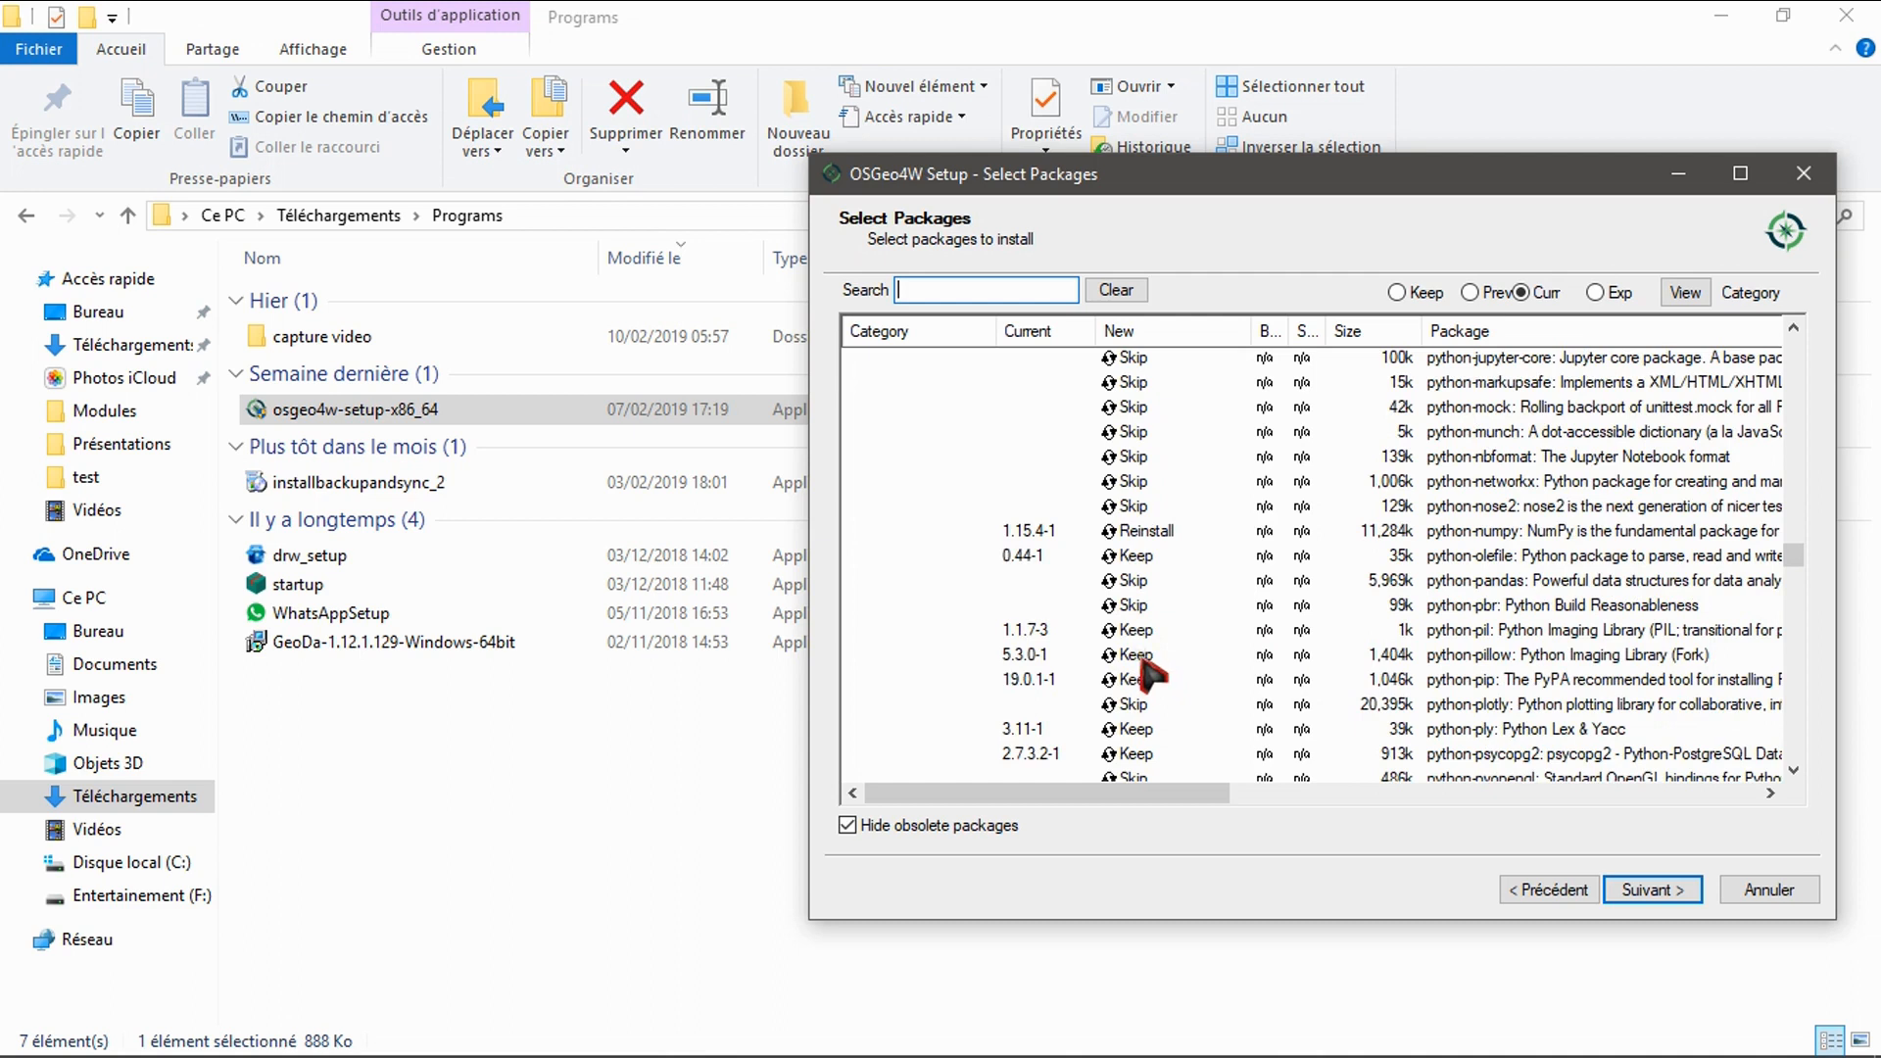
scroll(1156, 674, "down", 3)
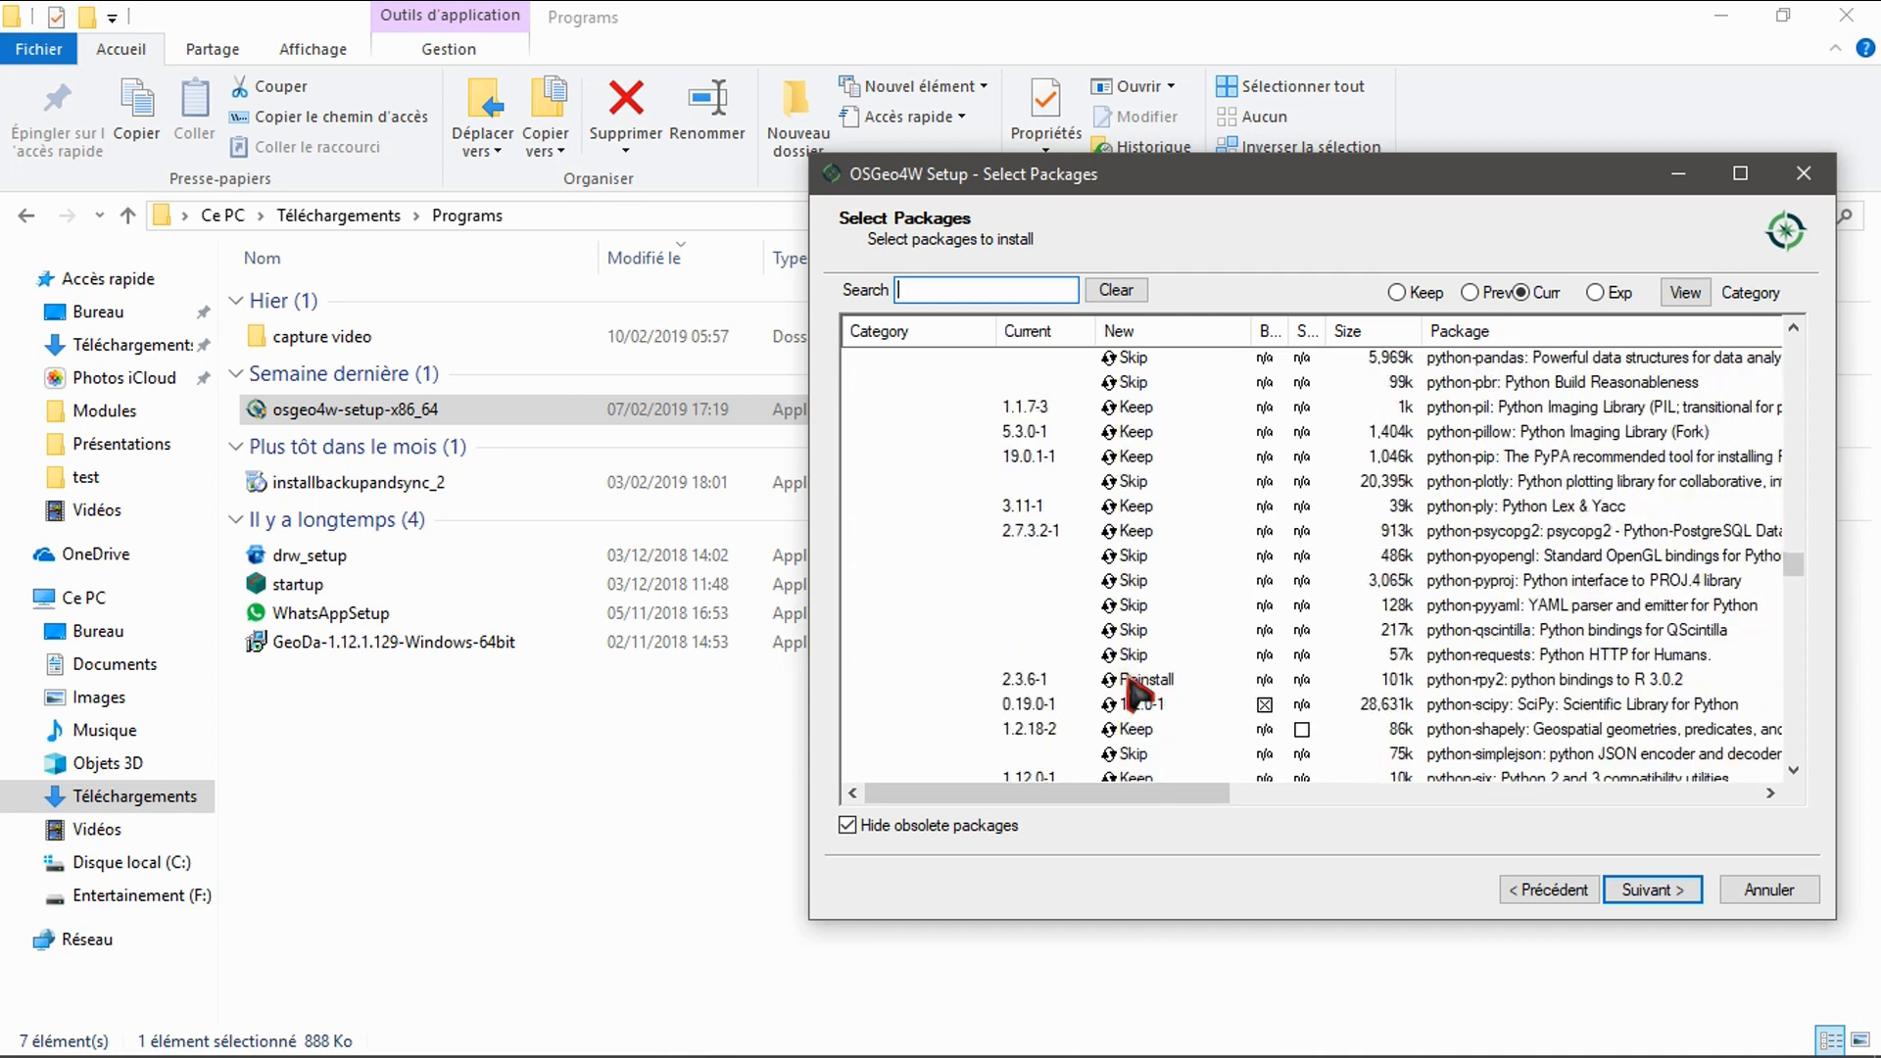
left_click(1138, 703)
- Set the python-shapely package in the Libs category to Reinstall
scroll(1144, 720, "down", 1)
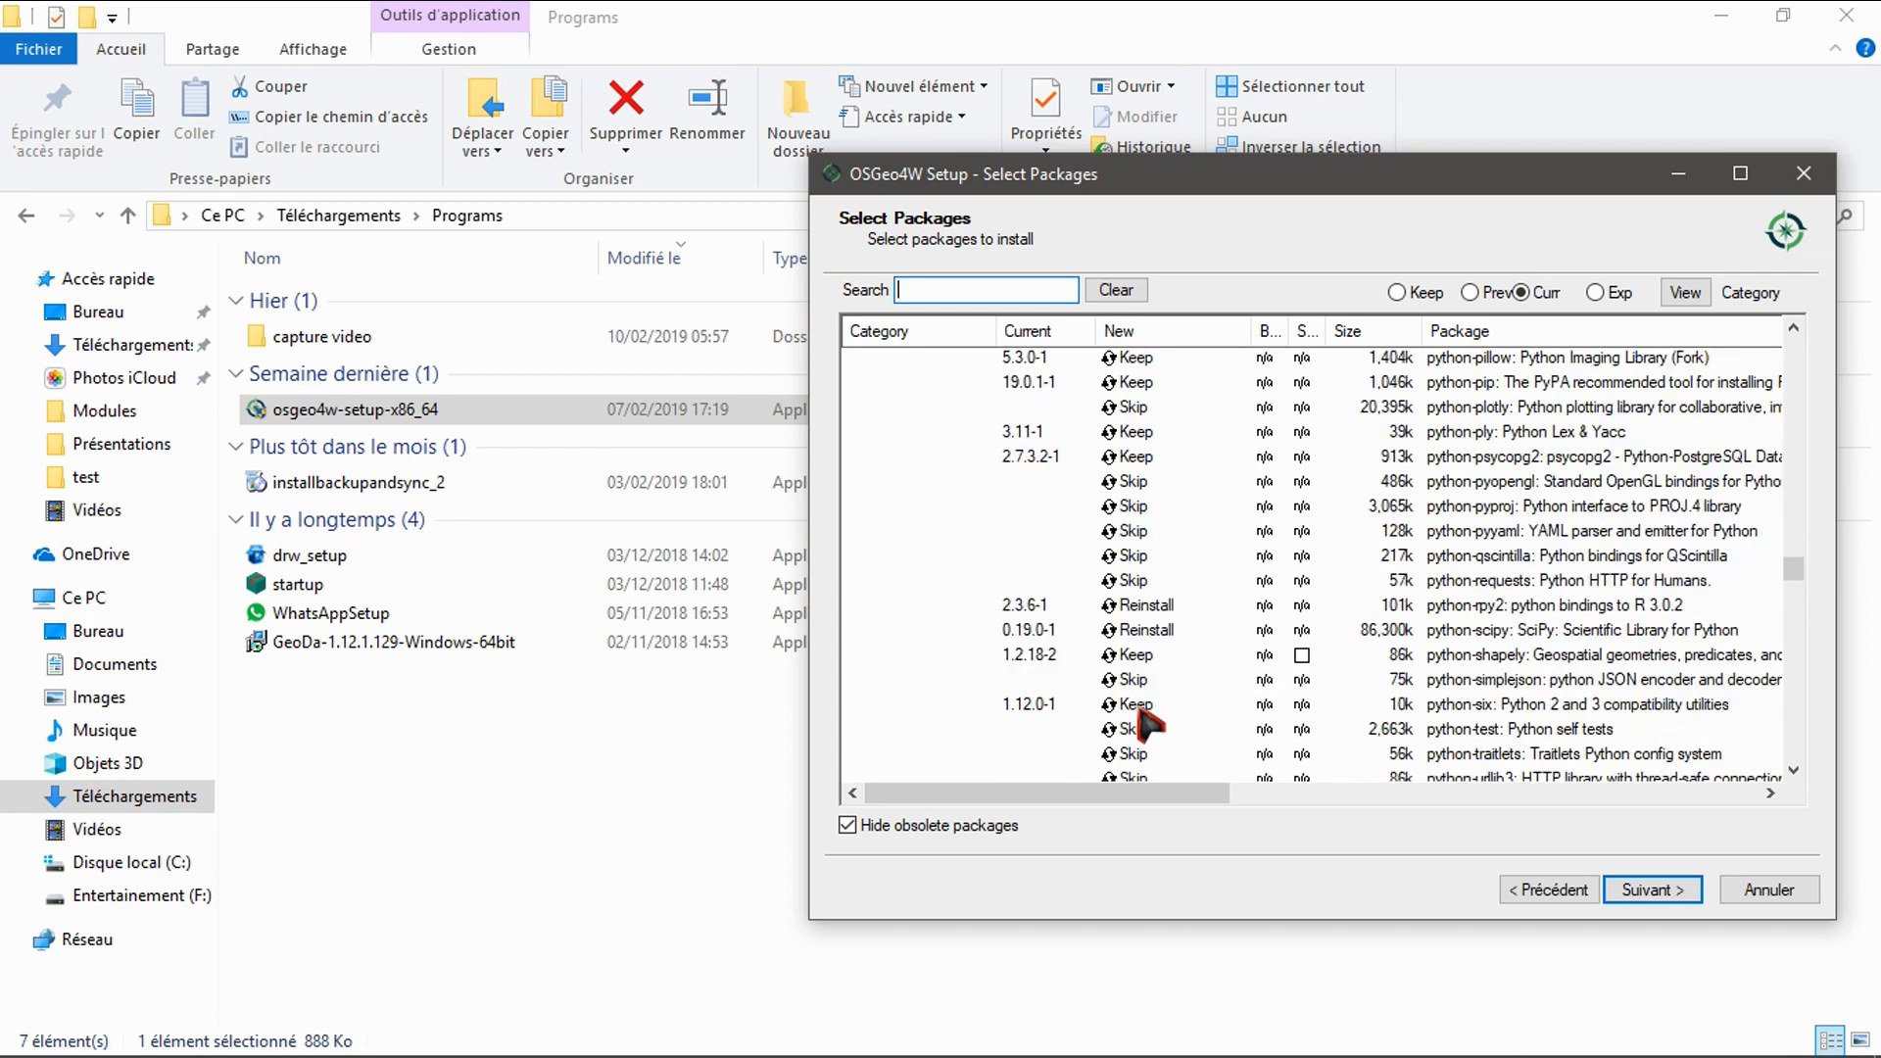
scroll(1146, 725, "down", 1)
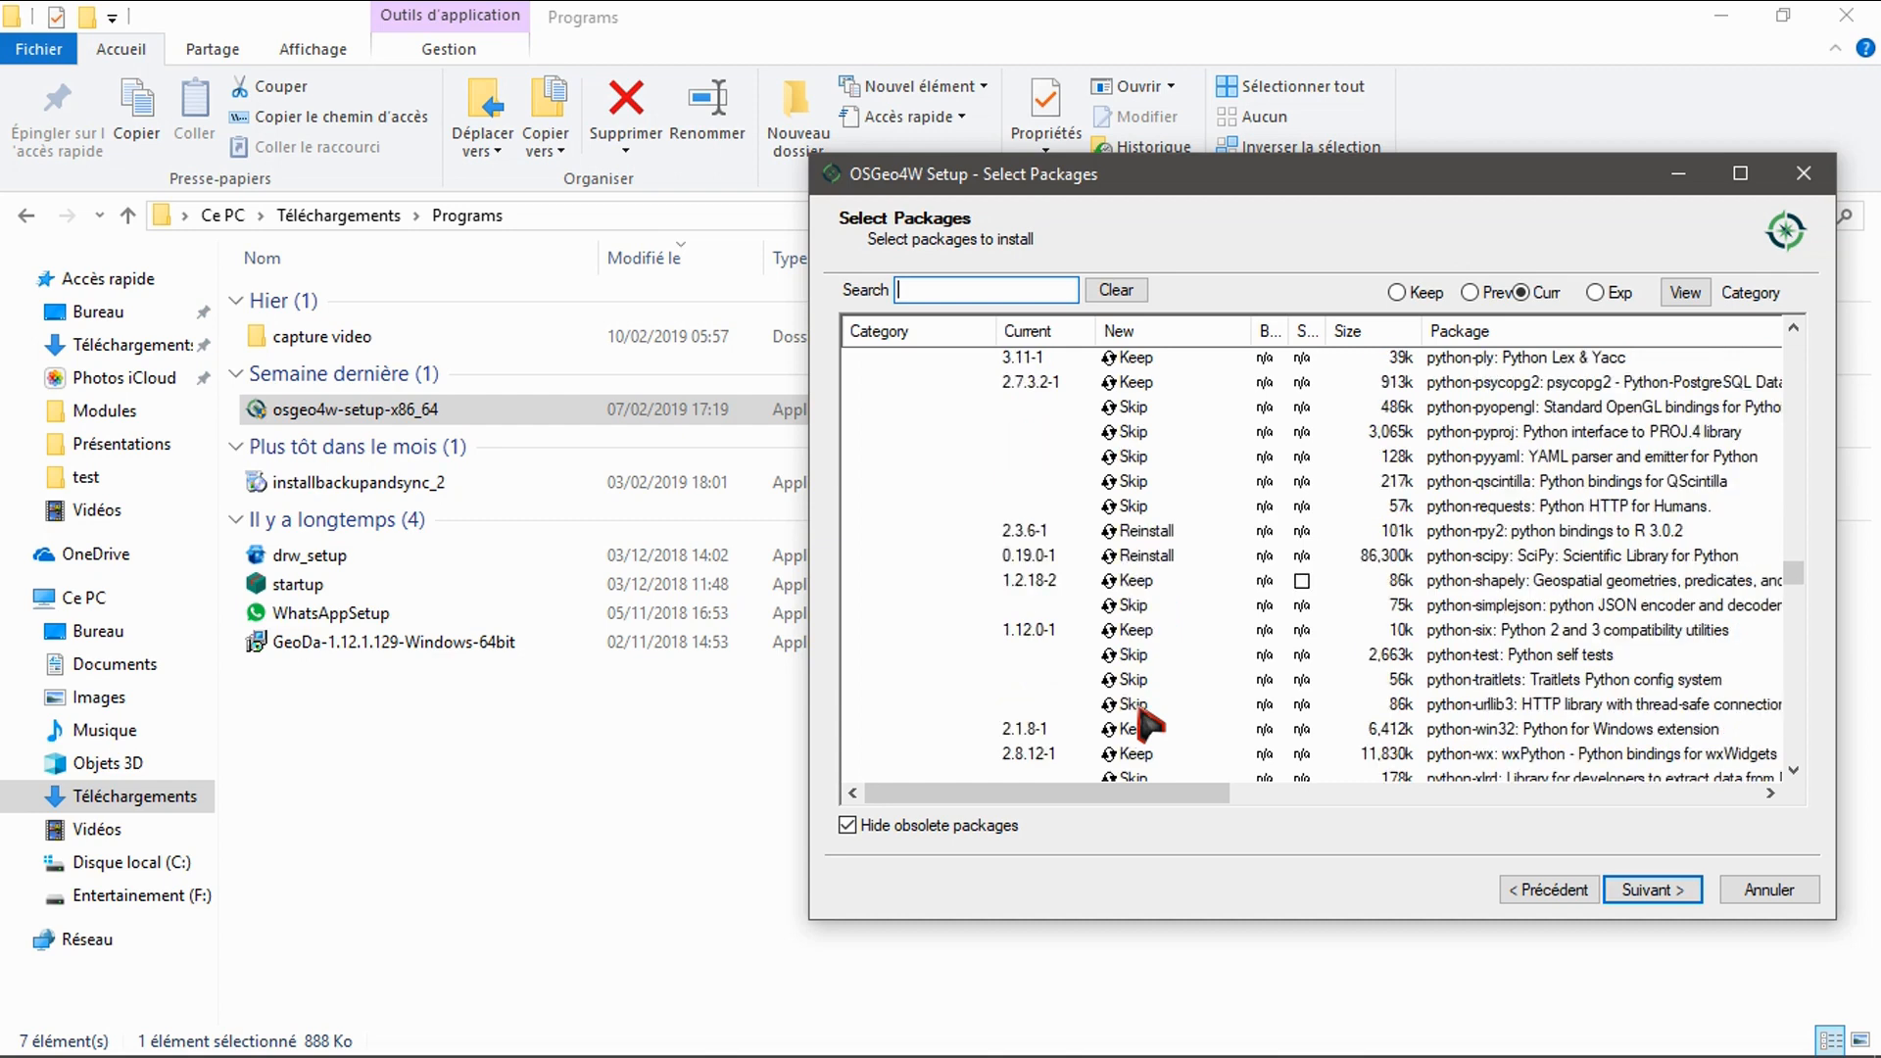
scroll(1136, 691, "down", 1)
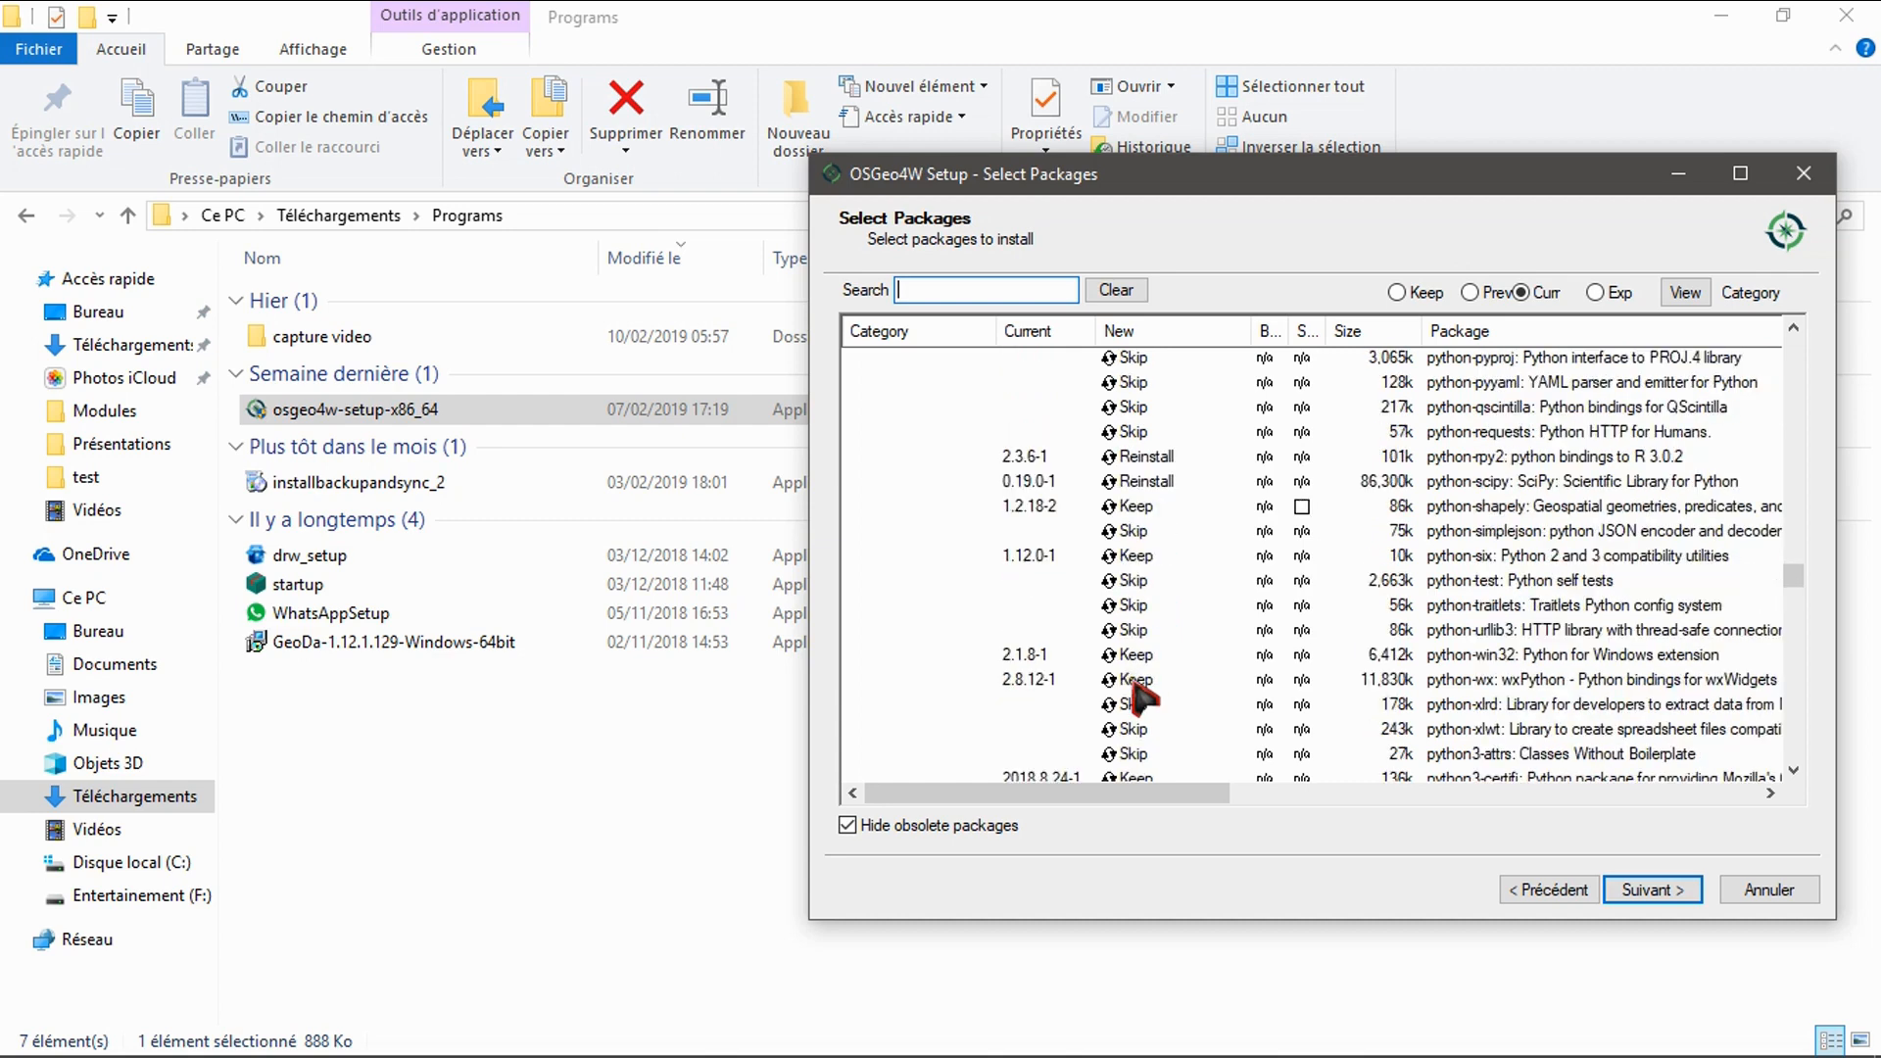
scroll(1166, 676, "down", 9)
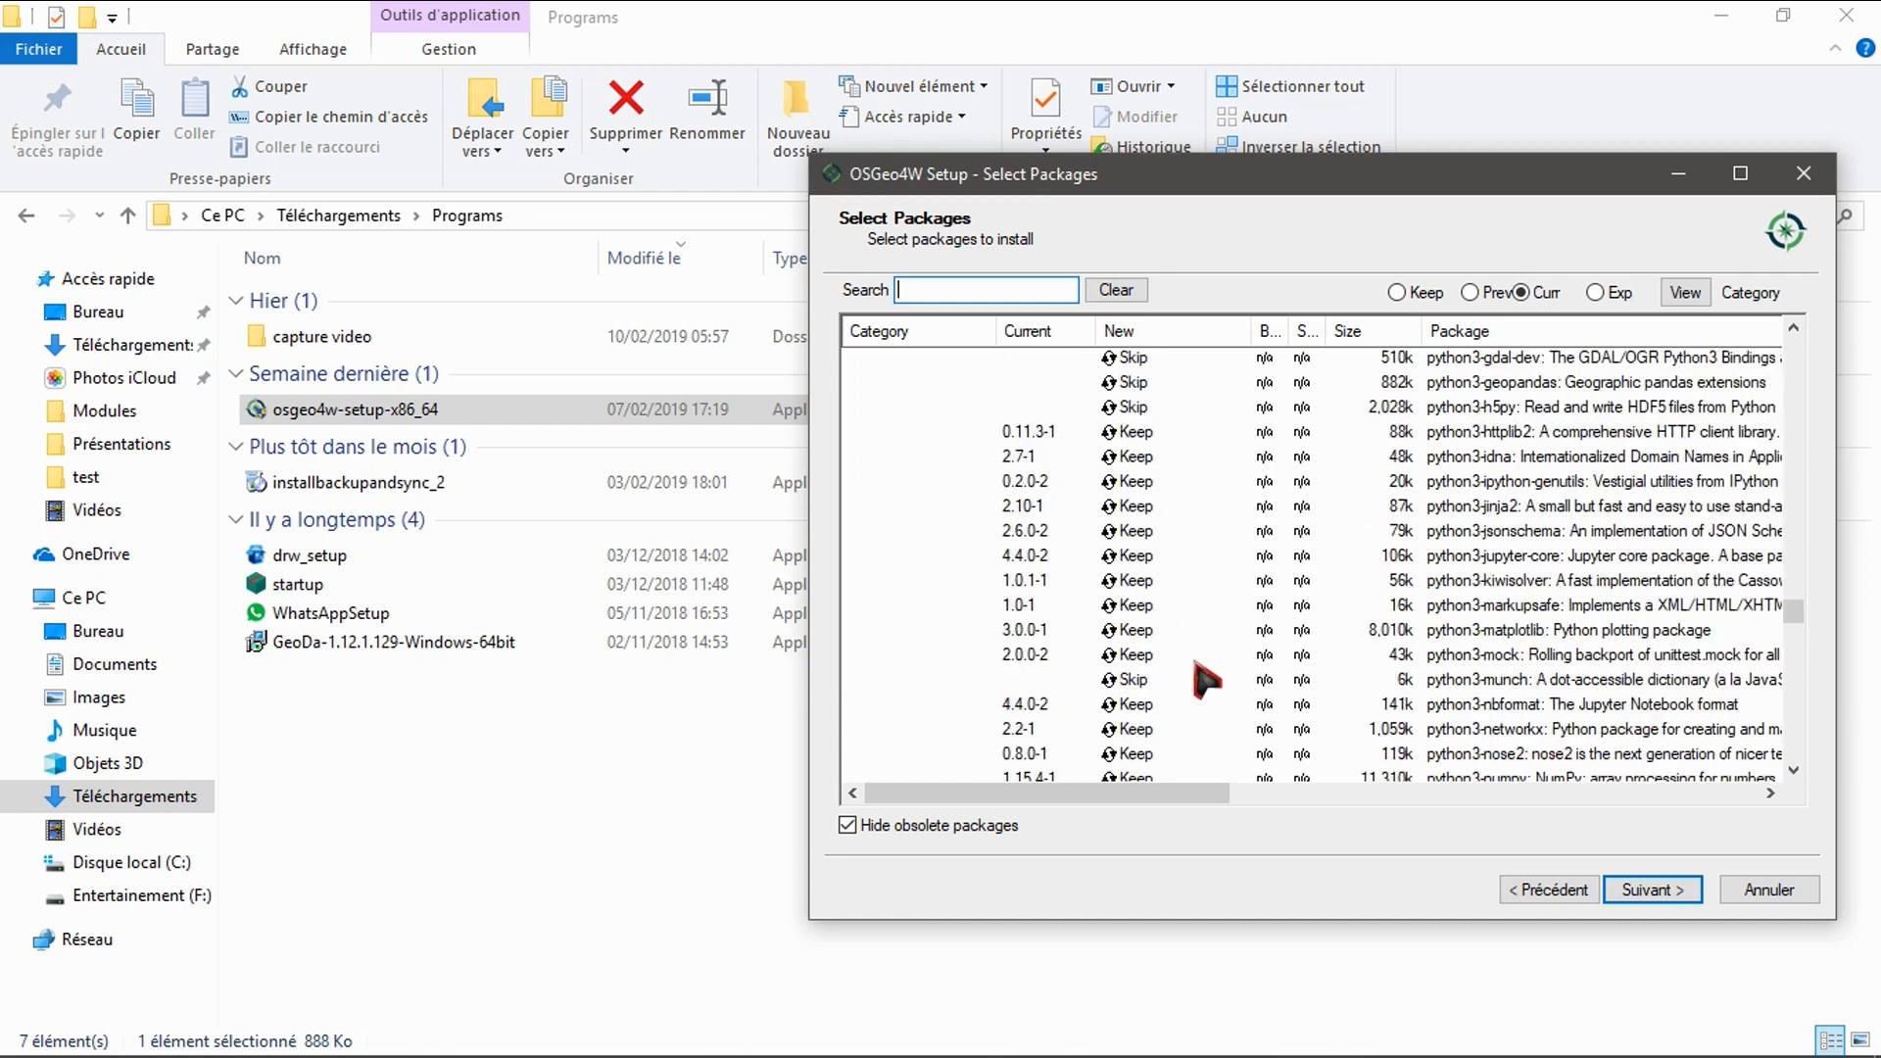
scroll(1204, 679, "up", 10)
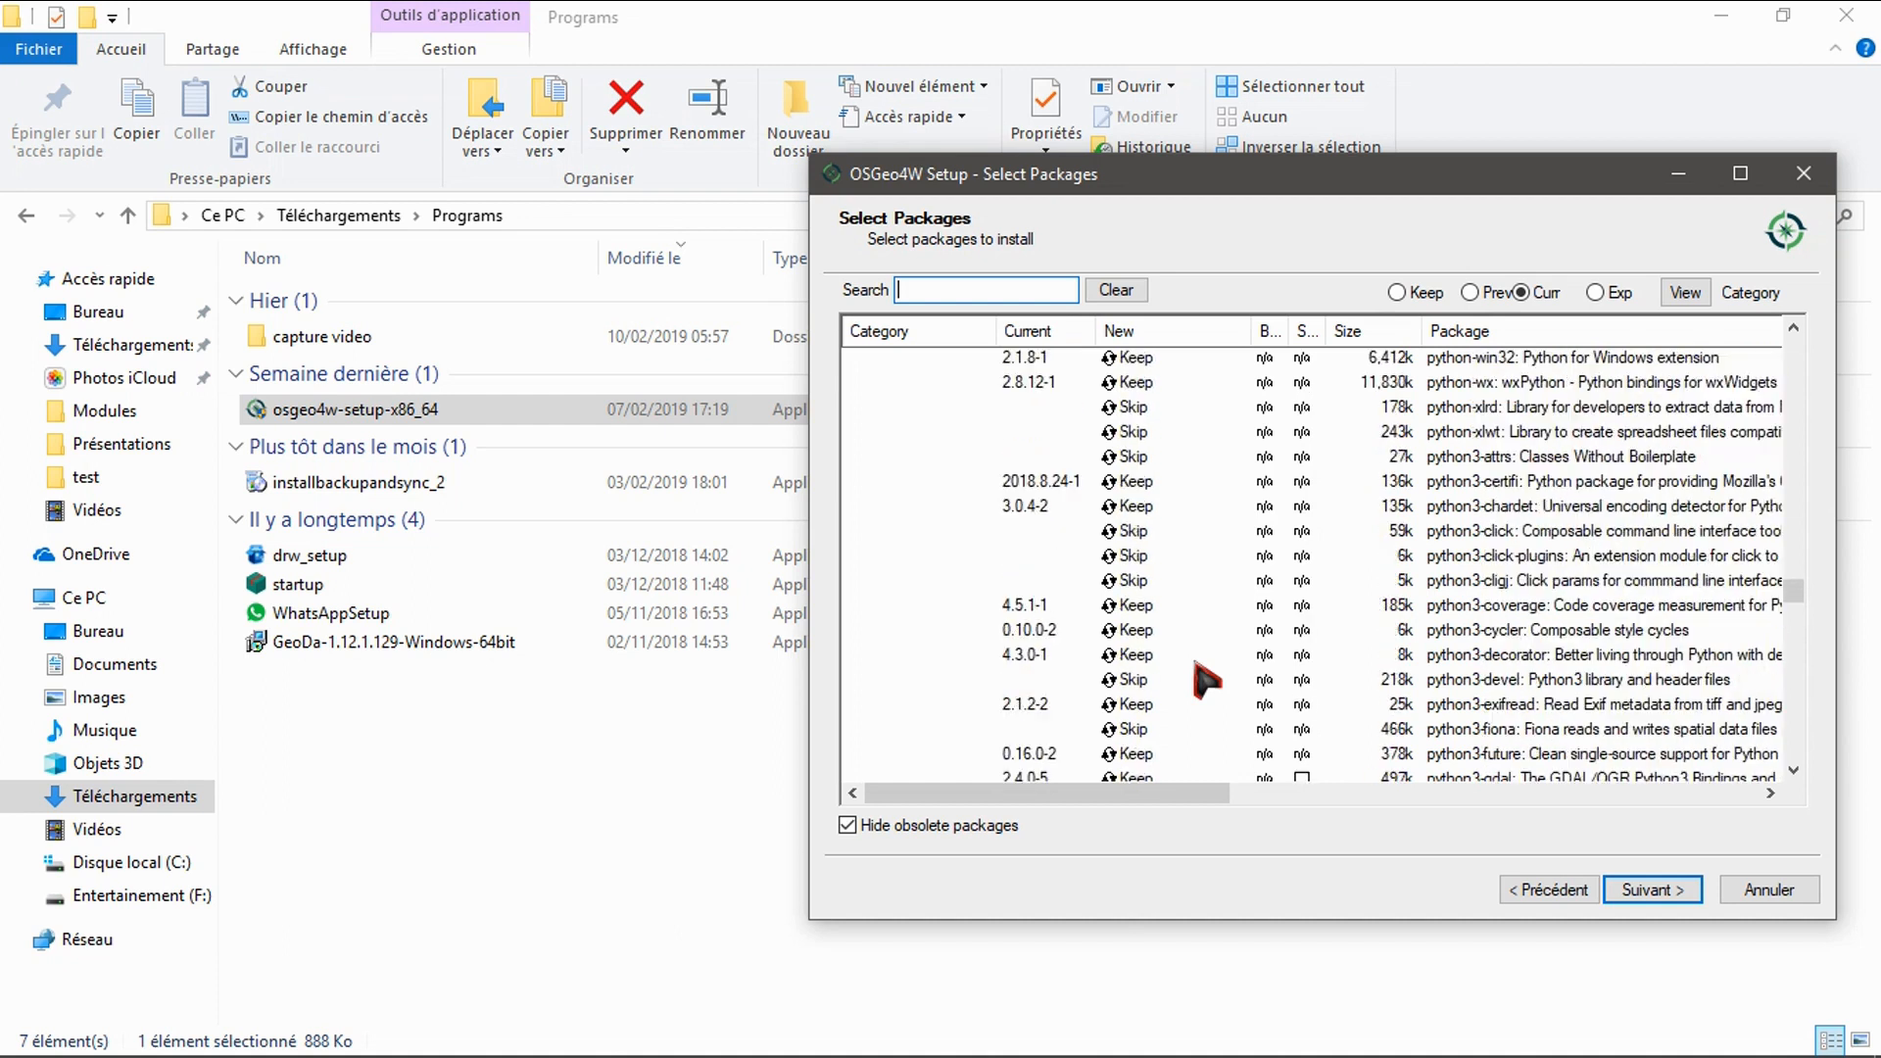
left_click(1121, 435)
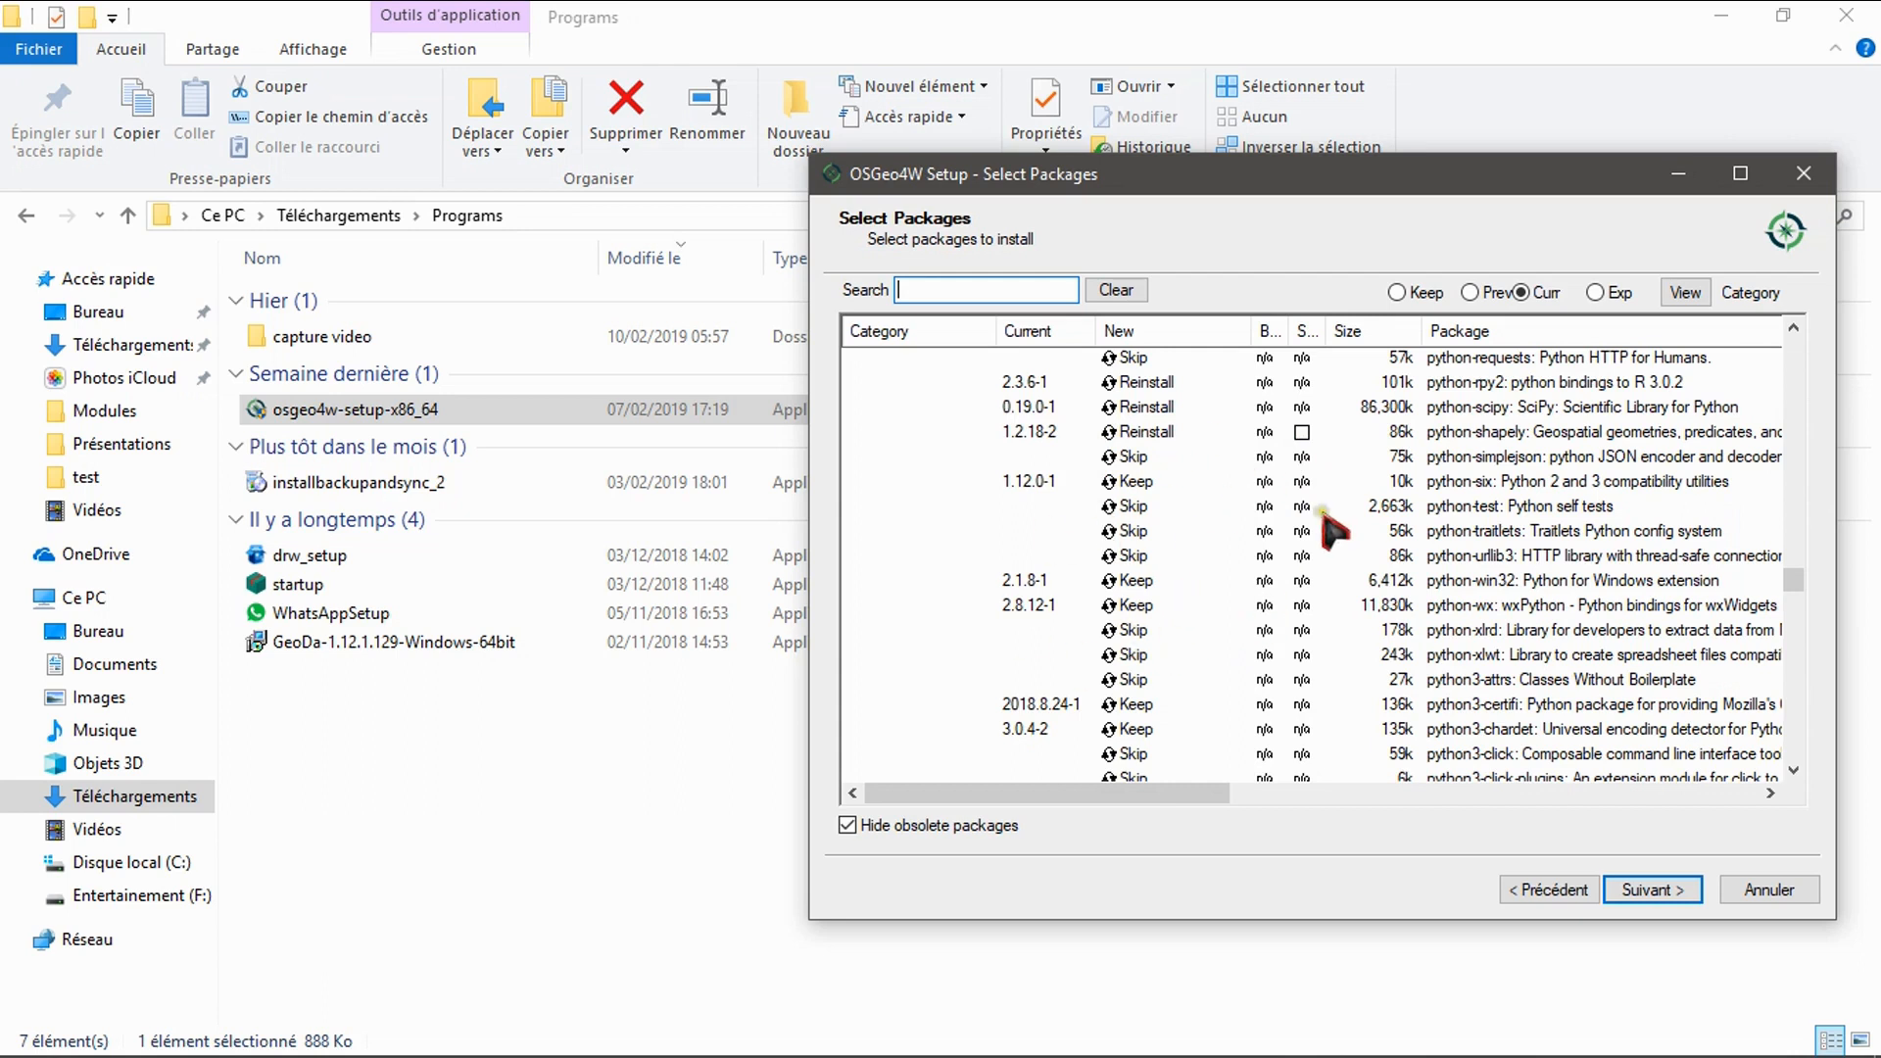
- Proceed with installing the selected packages and close the OSGeo4W setup once the installation is complete
left_click(1665, 893)
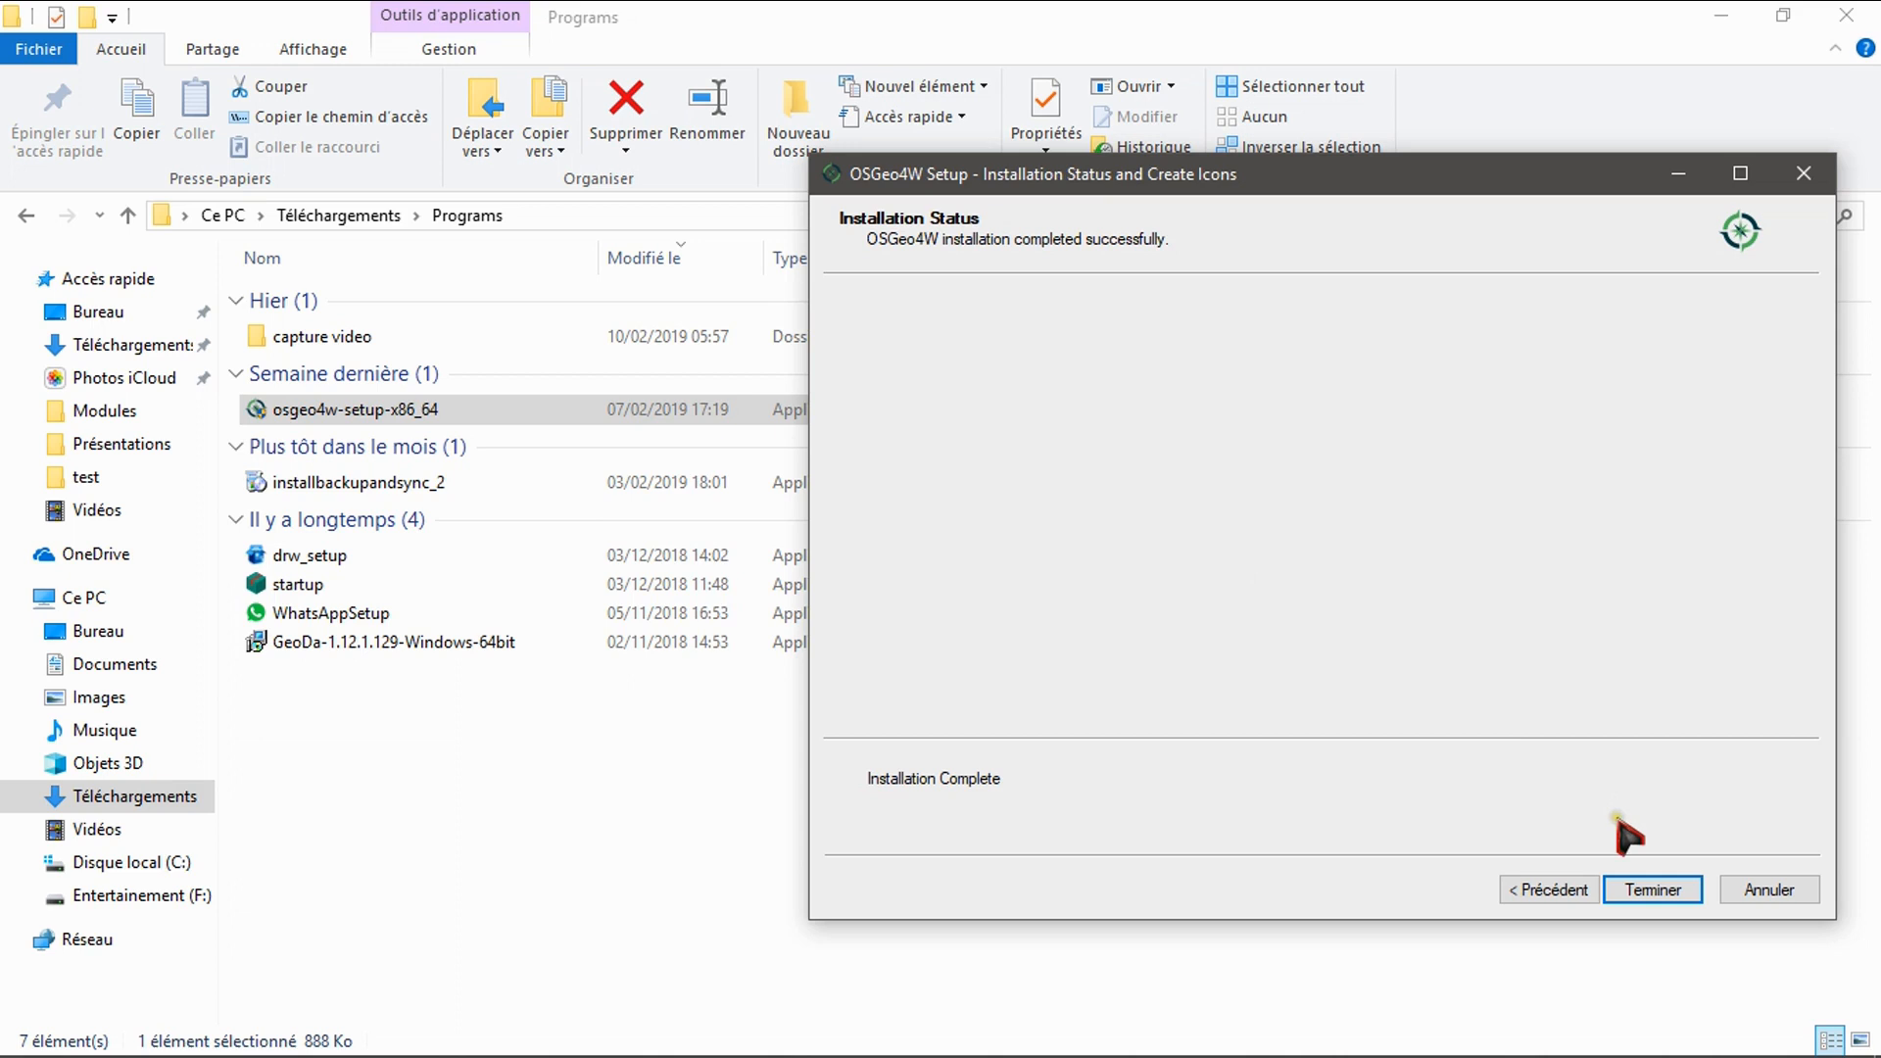
left_click(1655, 891)
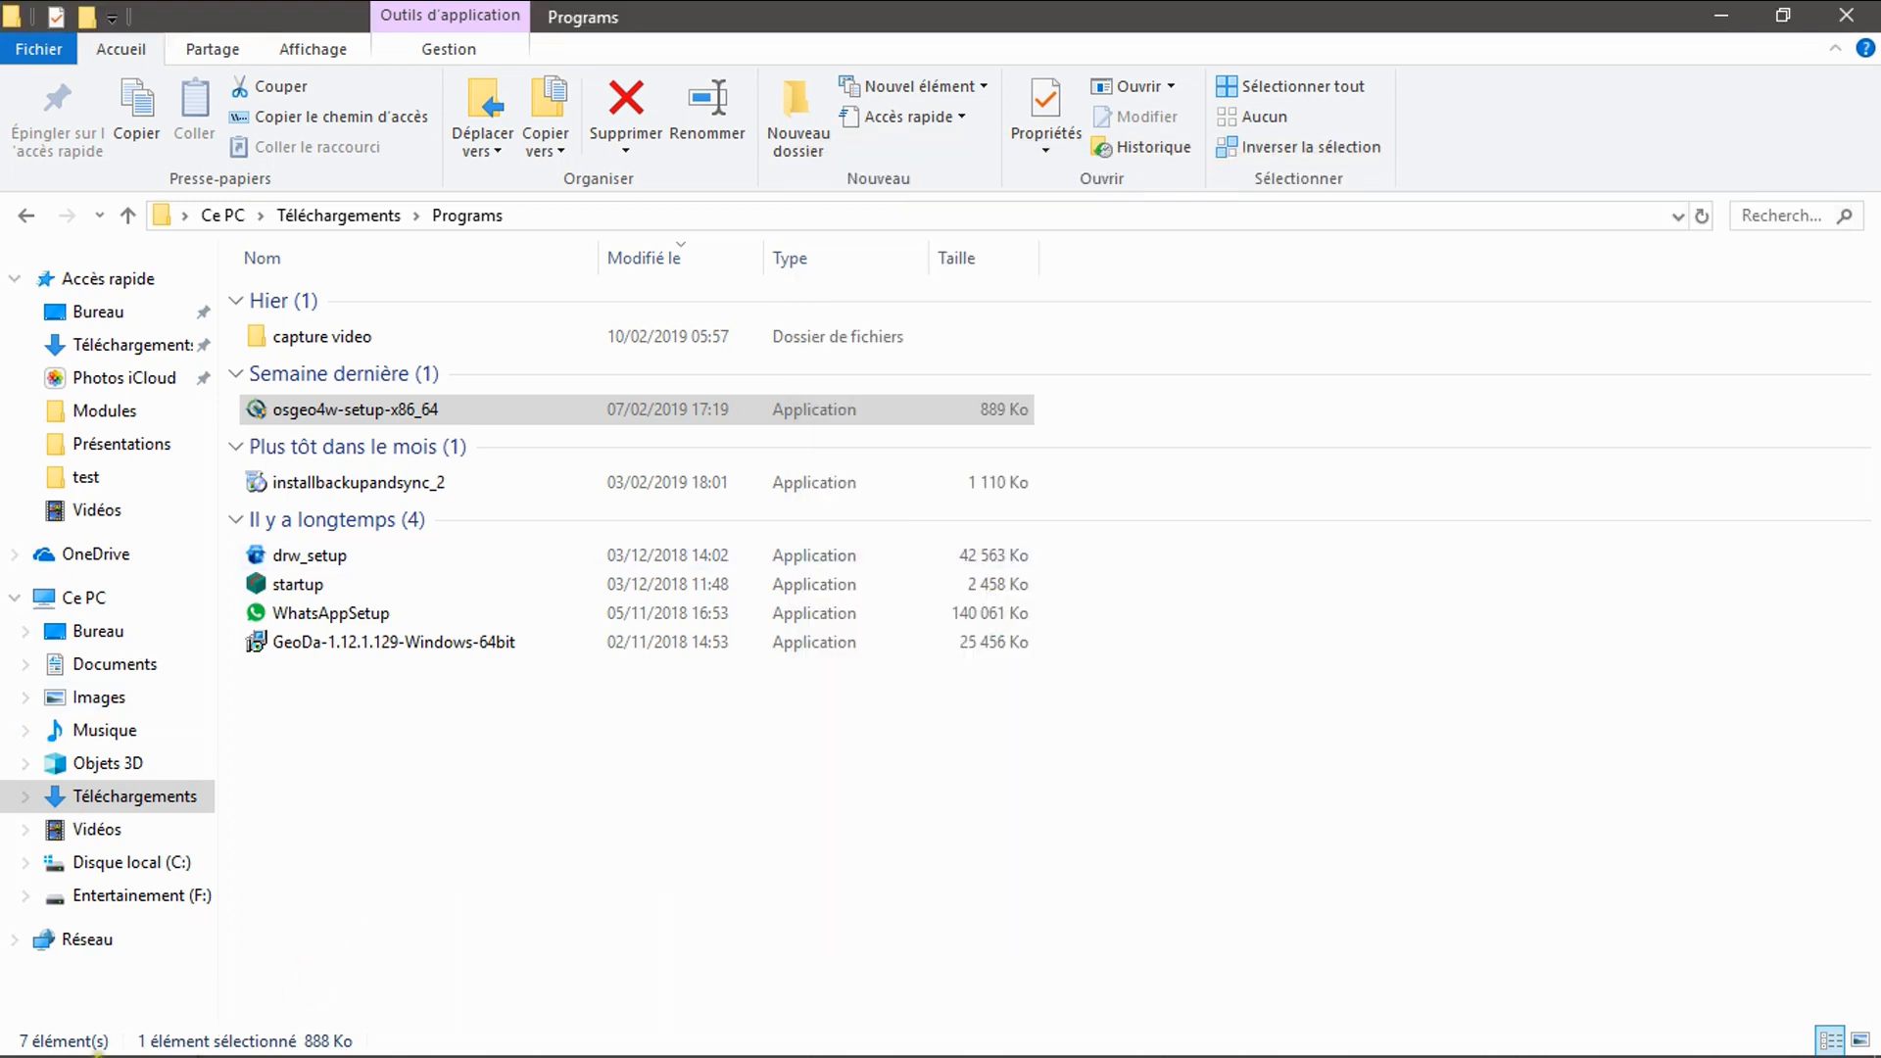
- Search Windows for "qgis" and launch the QGIS3 desktop application
left_click(75, 1037)
type("qgis")
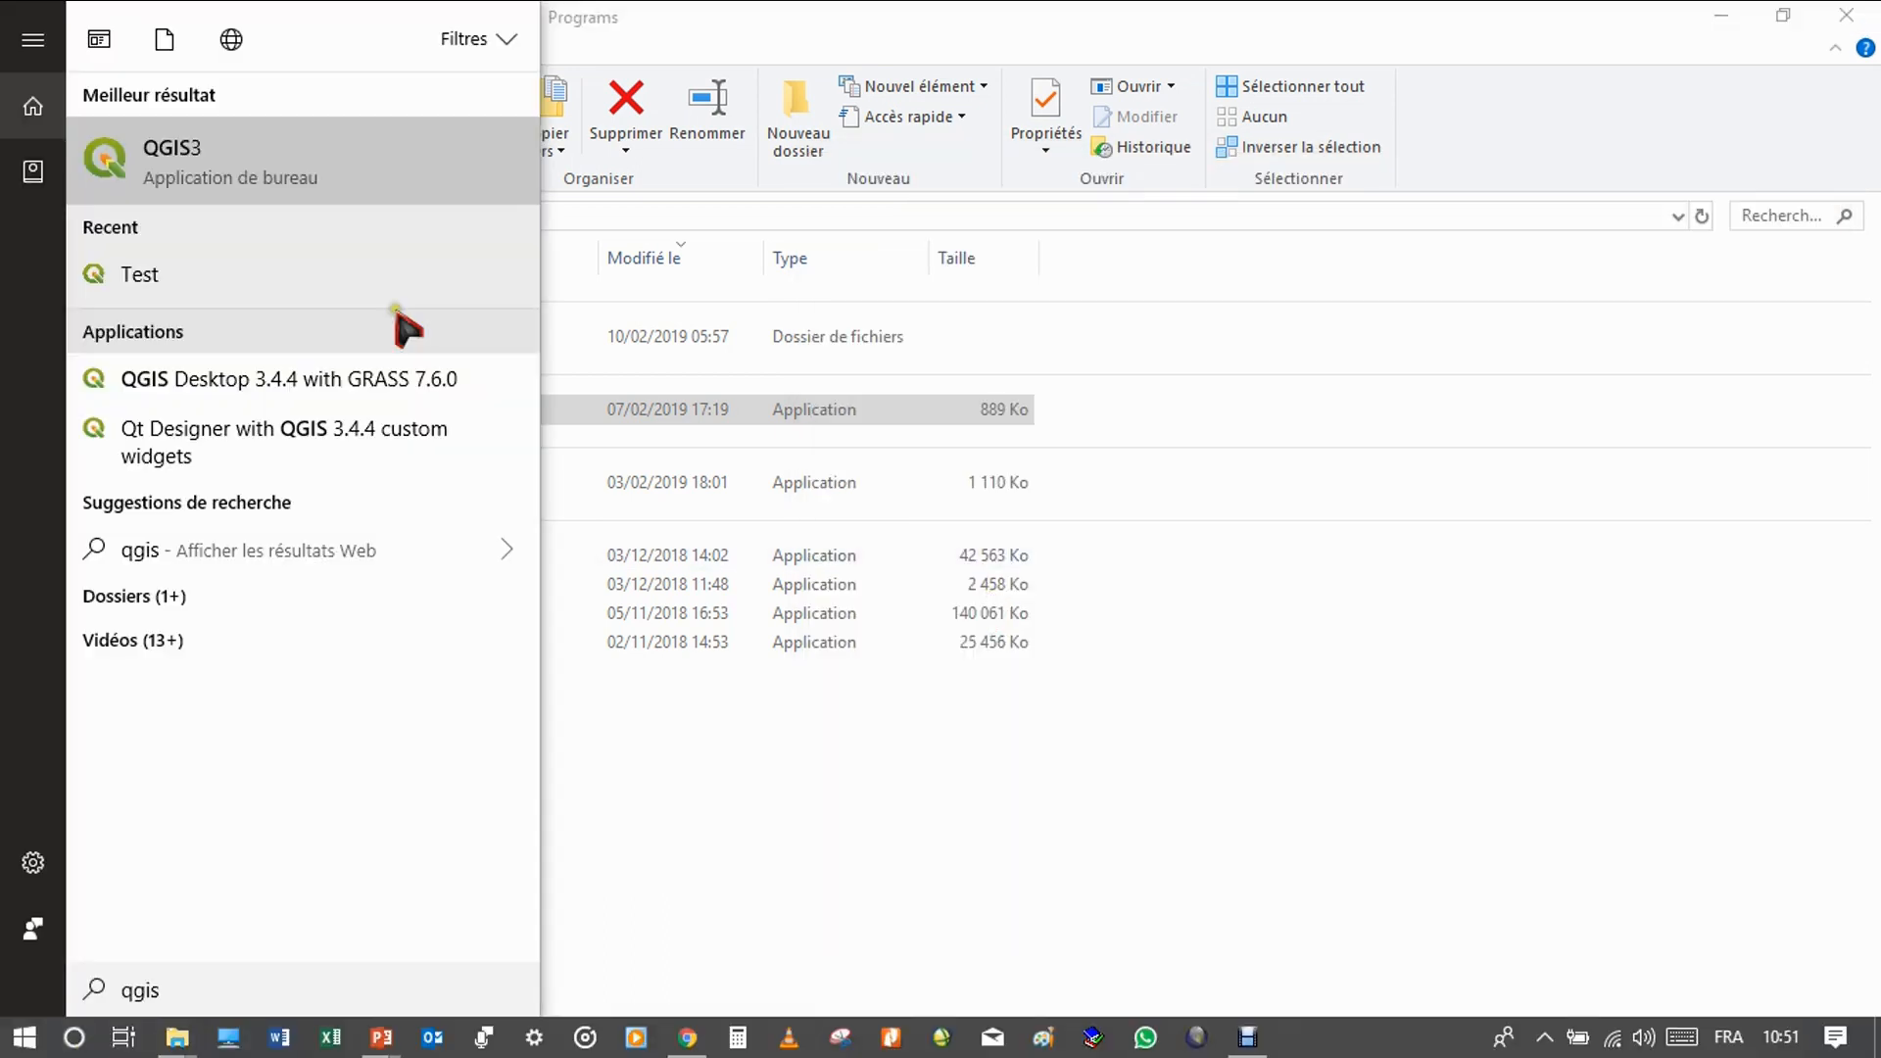
left_click(143, 152)
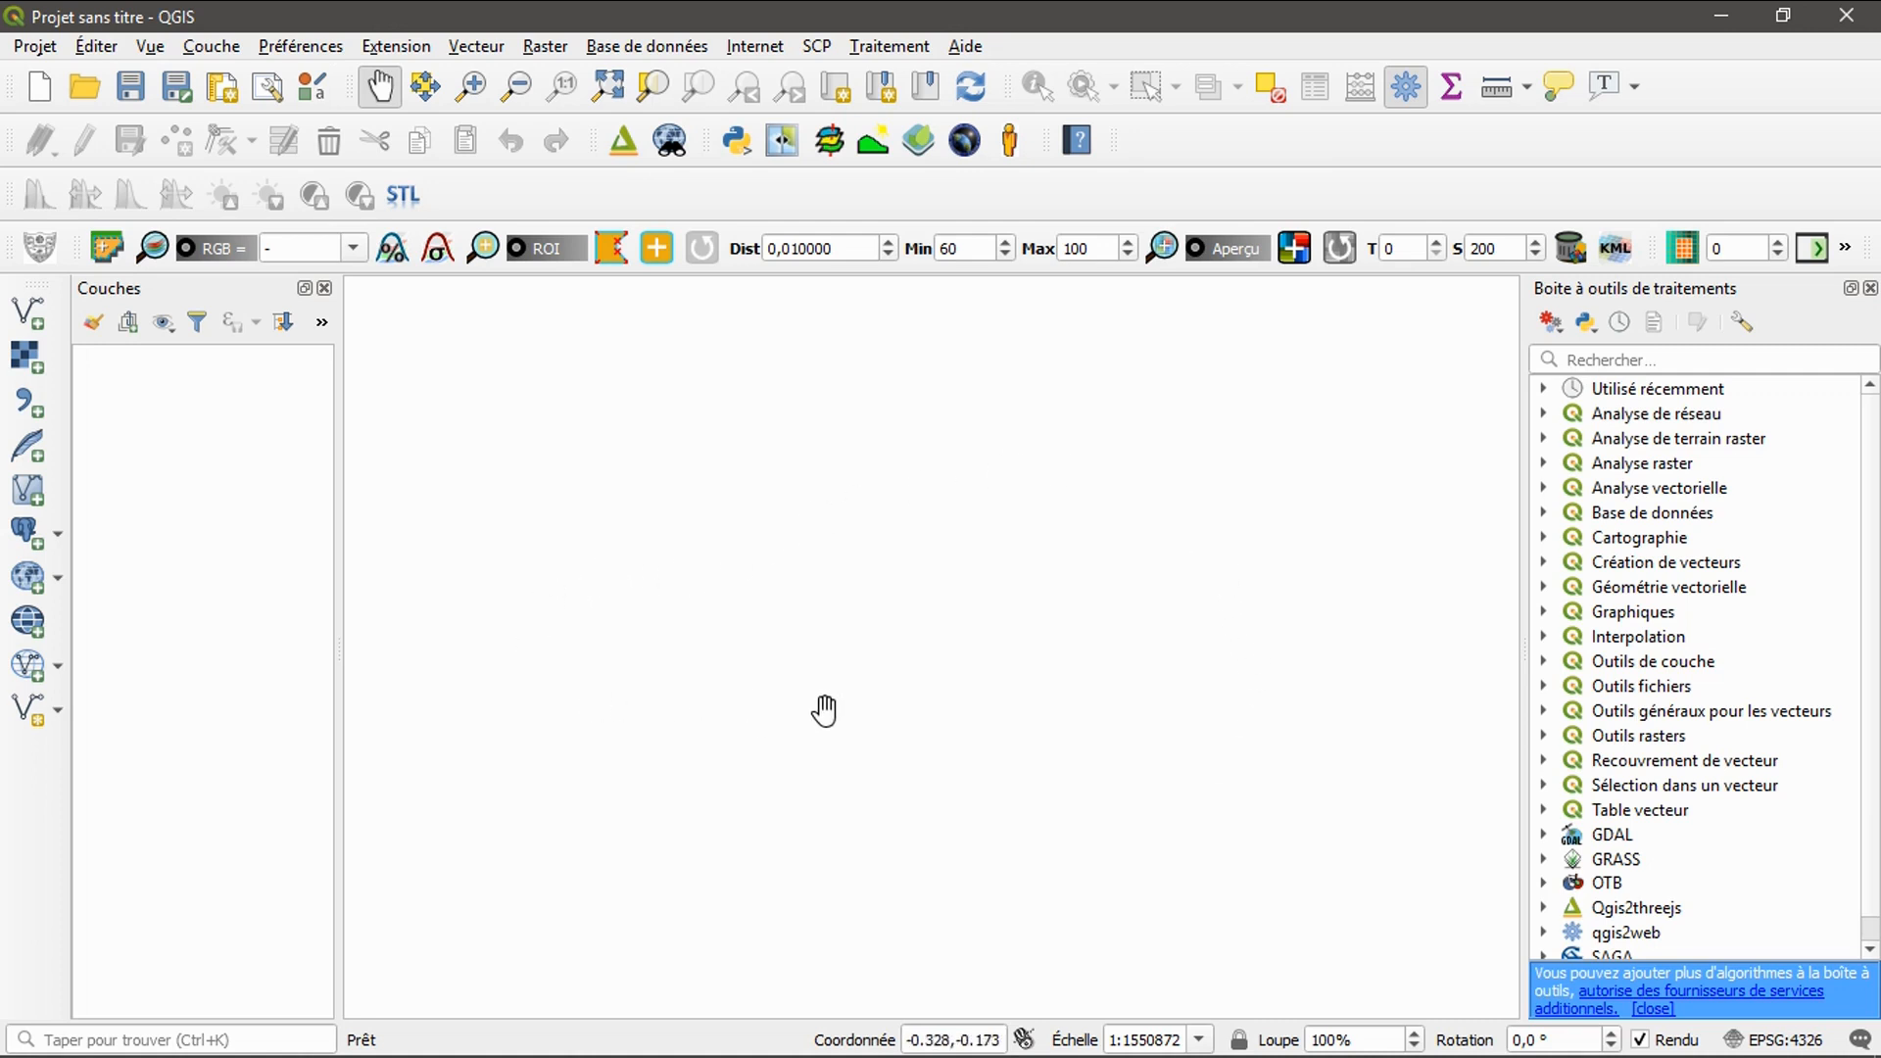
- Expand the OTB provider in the processing toolbox and look through its algorithm groups
scroll(828, 704, "up", 1)
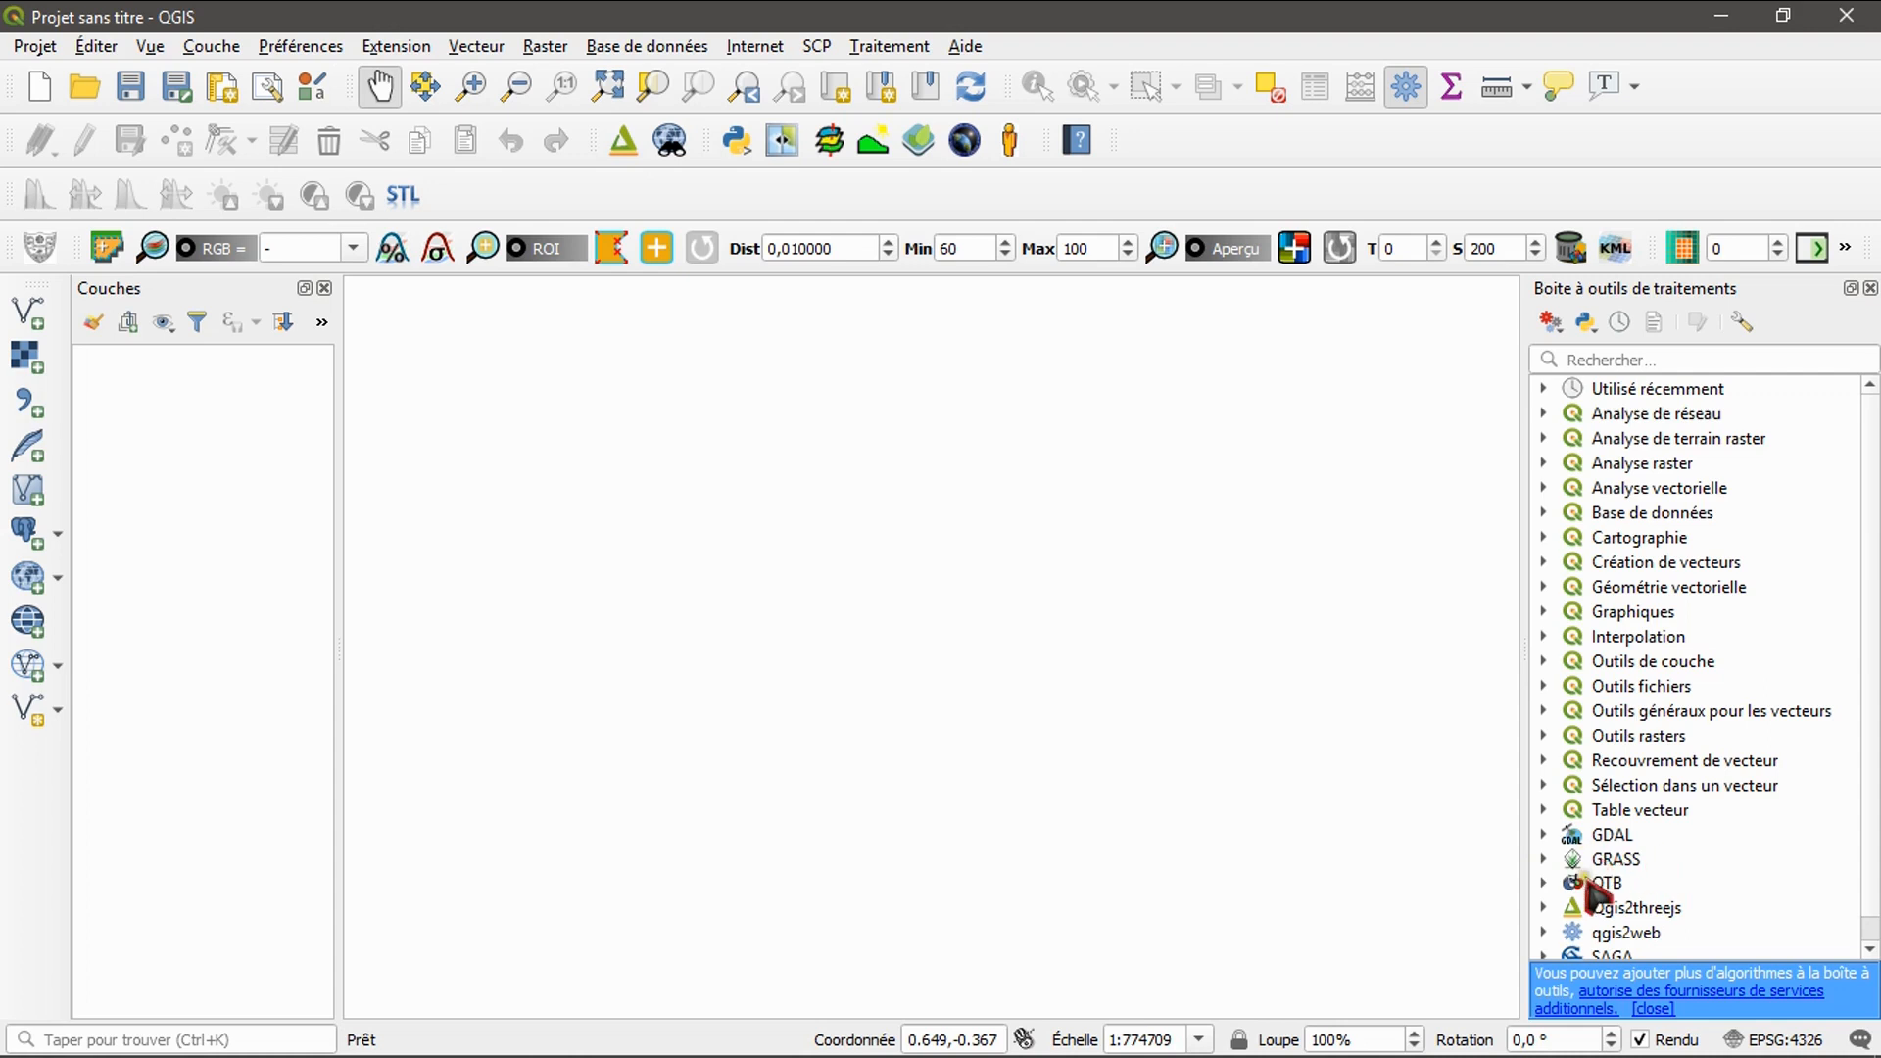
left_click(1542, 883)
scroll(1548, 885, "down", 3)
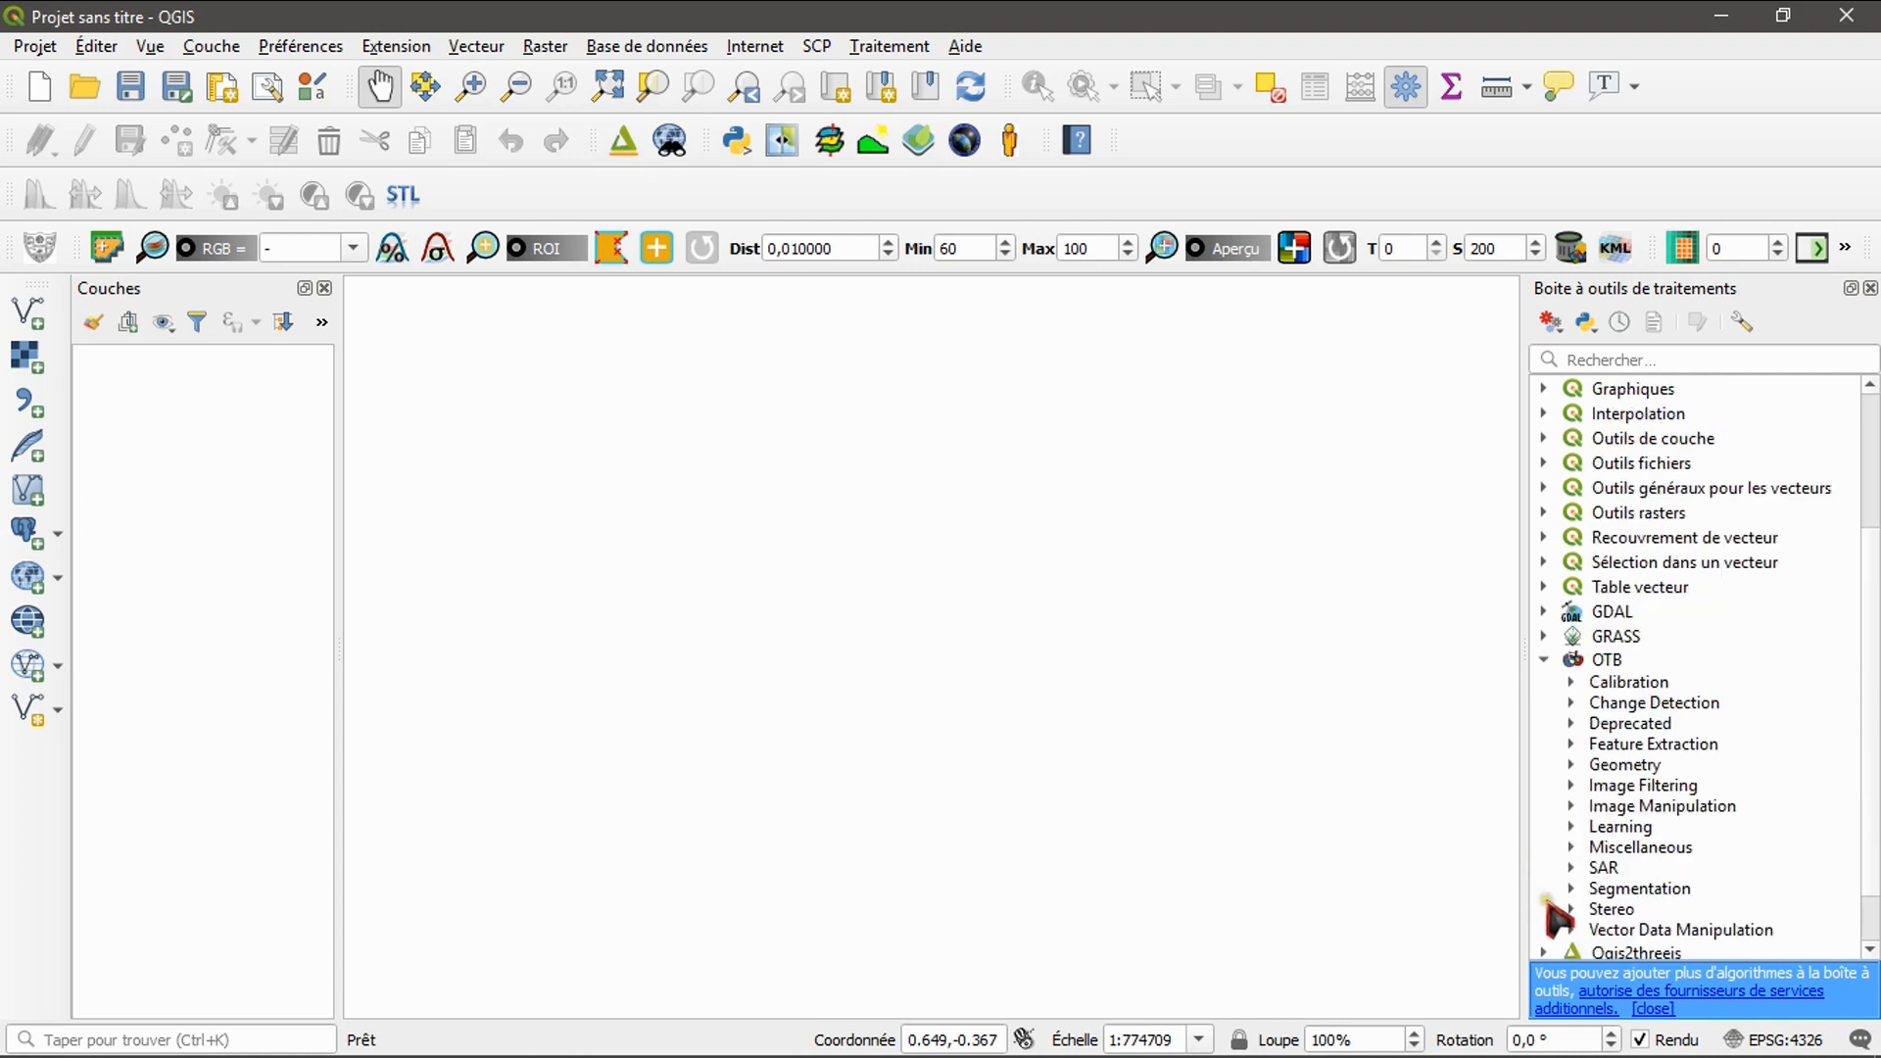